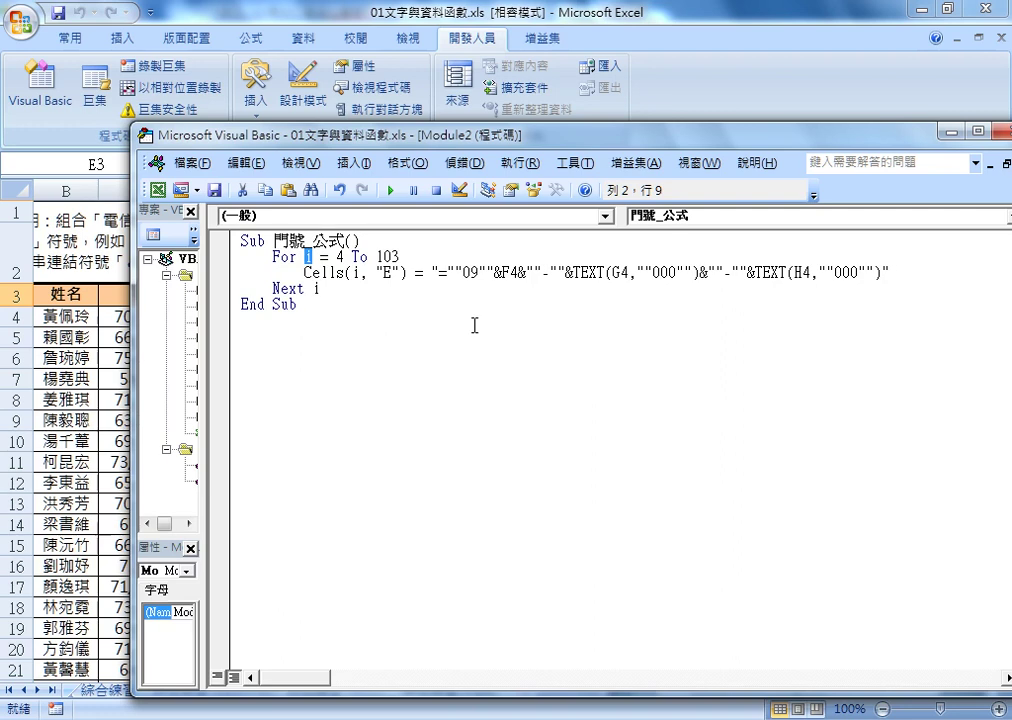
Inspect the F4, G4 and H4 row numbers and trial-replace F4's 4 with i, then restore it
left_click_drag(510, 273, 520, 273)
left_click_drag(624, 273, 616, 273)
left_click_drag(816, 273, 804, 273)
left_click_drag(304, 257, 312, 257)
left_click_drag(517, 273, 509, 273)
type("i")
key("BackSpace")
type("4")
Replace the 4 in &F4& with "&i&" so column F uses the loop row
left_click_drag(438, 272, 881, 273)
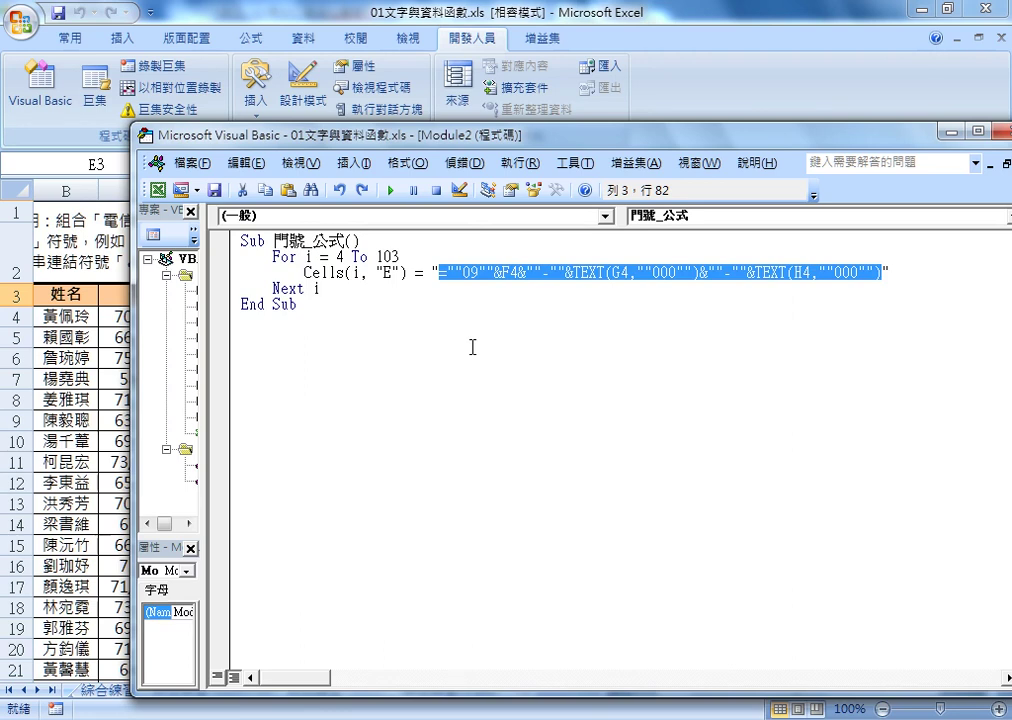
left_click(524, 332)
left_click_drag(518, 272, 510, 272)
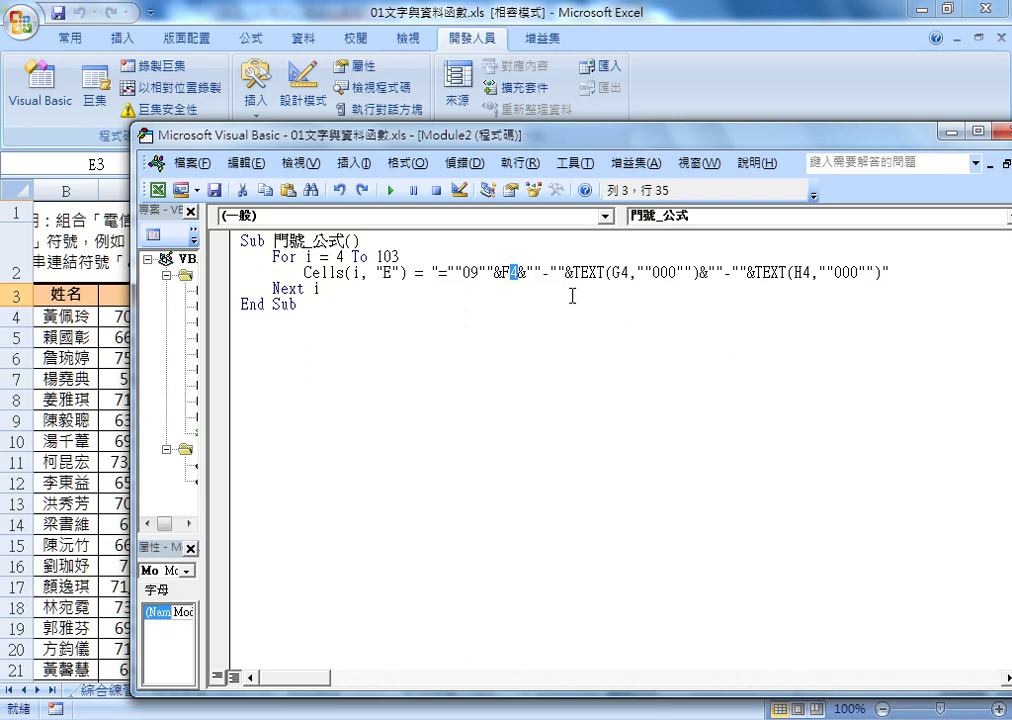
type("\"\"")
key("Left")
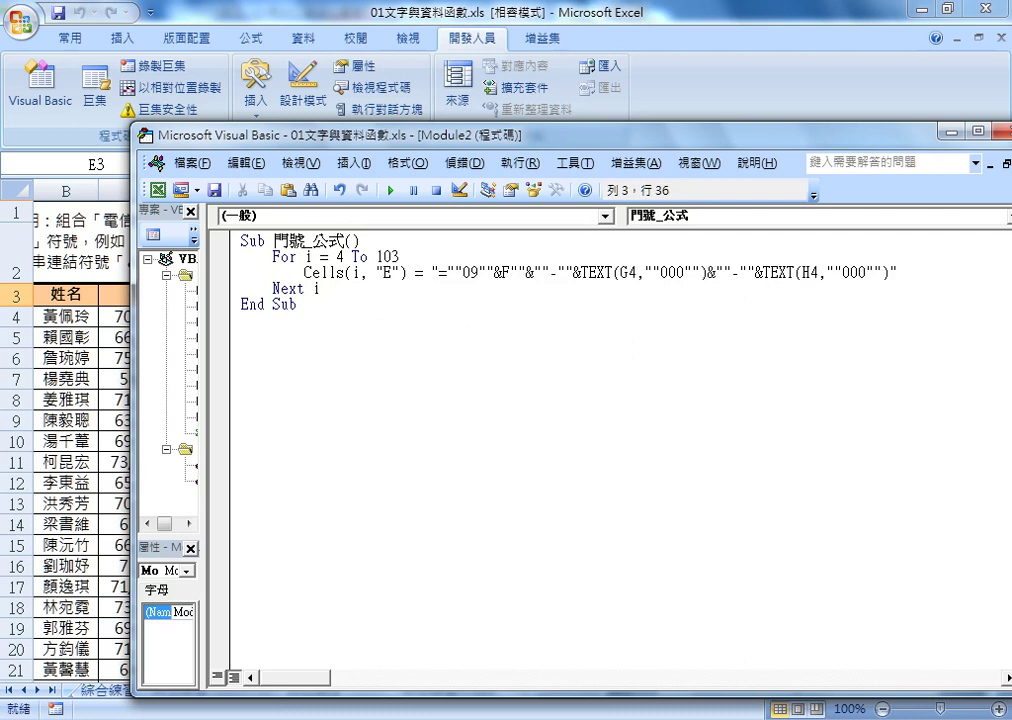
type("&&")
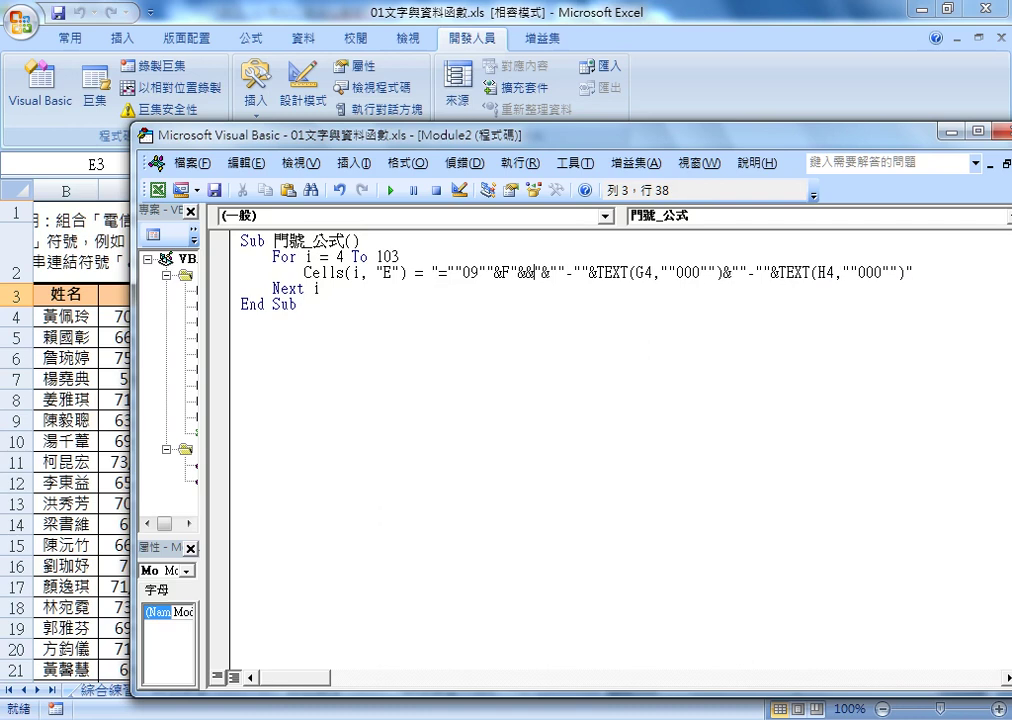
key("Left")
type("i")
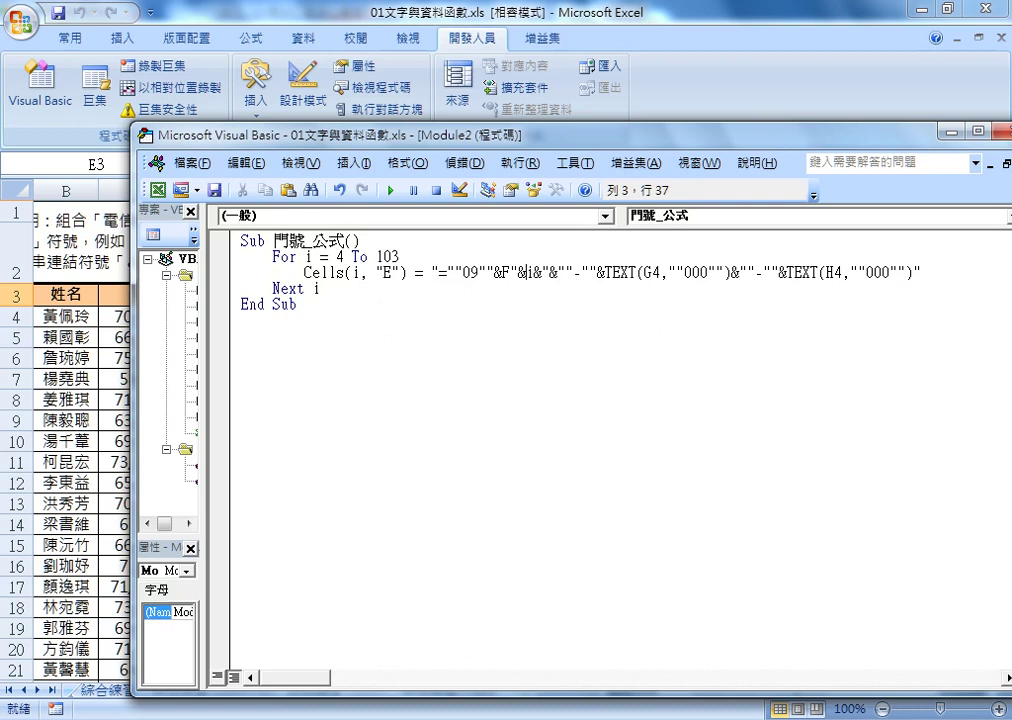
Let VBA space the insertion into F" & i & " and select the inserted text
left_click(517, 272)
key("Right")
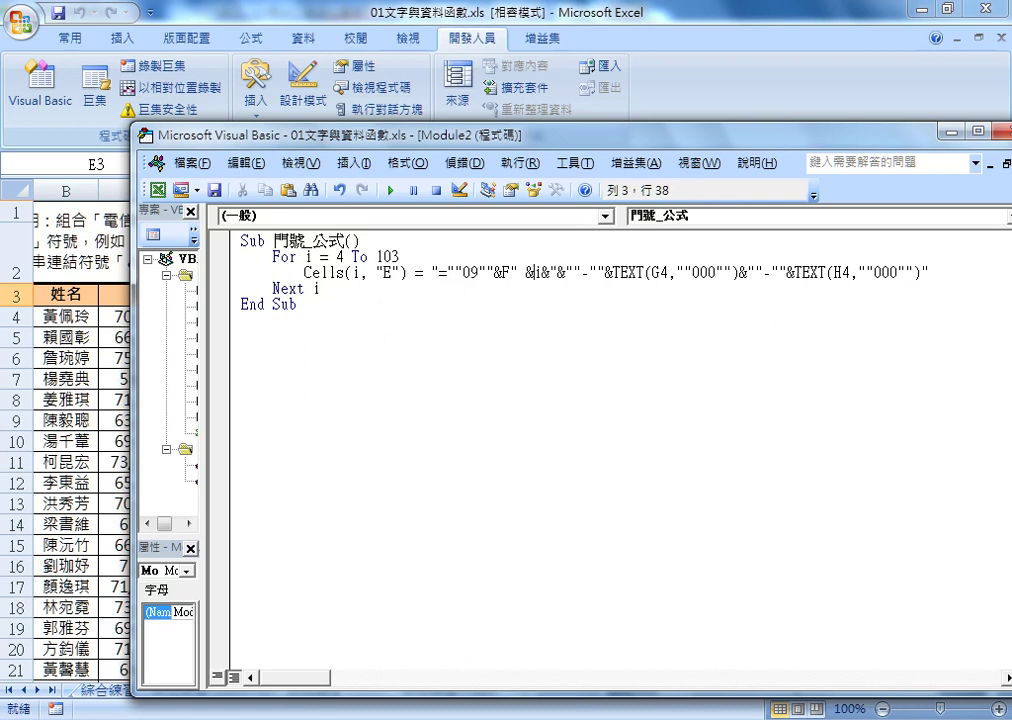
key("Right")
key("Right")
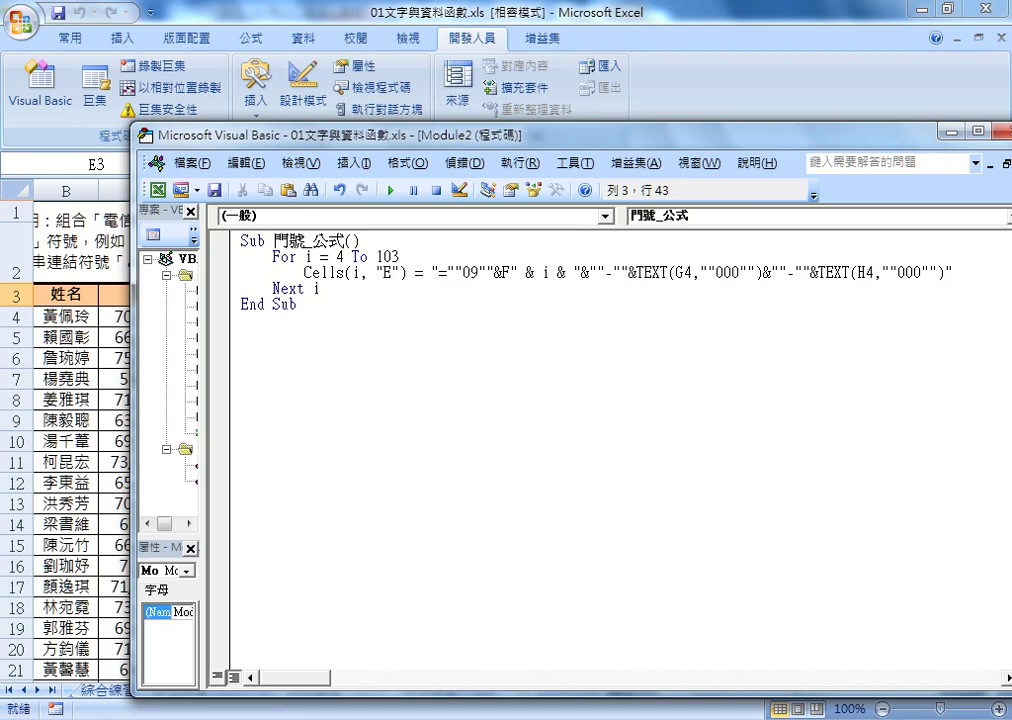
key("Left")
key("Left")
key("Left")
key("Left")
key("Left")
key("Left")
key("Left")
key("shift+Right")
key("shift+Right")
key("shift+Right")
key("shift+Right")
key("shift+Right")
key("shift+Right")
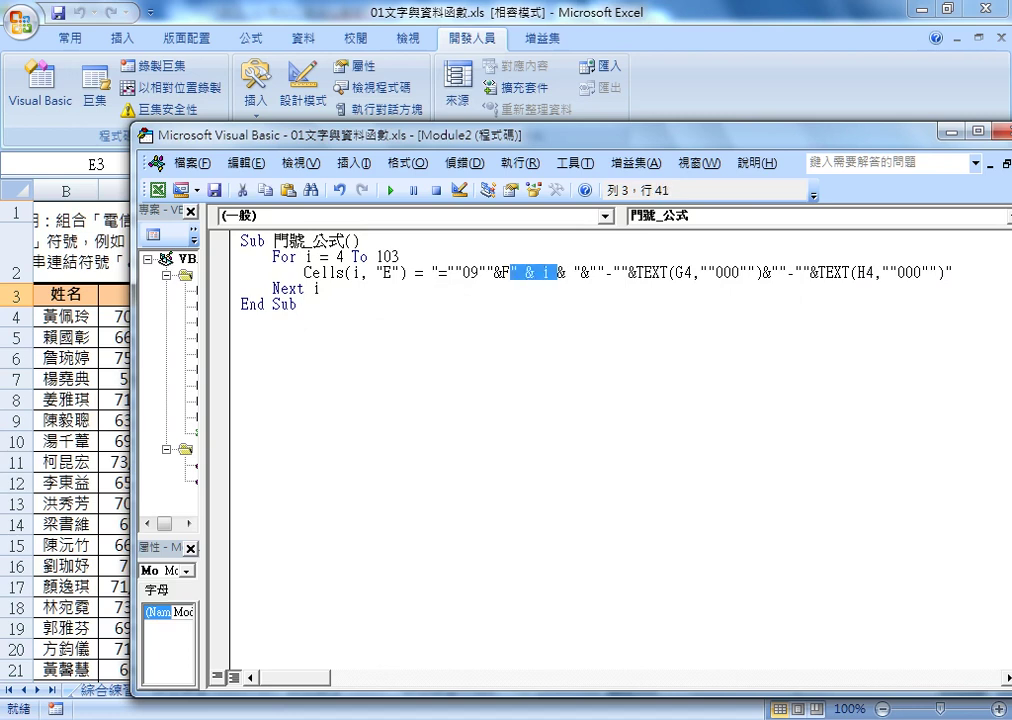
key("shift+Right")
key("shift+Right")
key("shift+Right")
Replace the 4 in TEXT(G4, with "&i&"
left_click(687, 273)
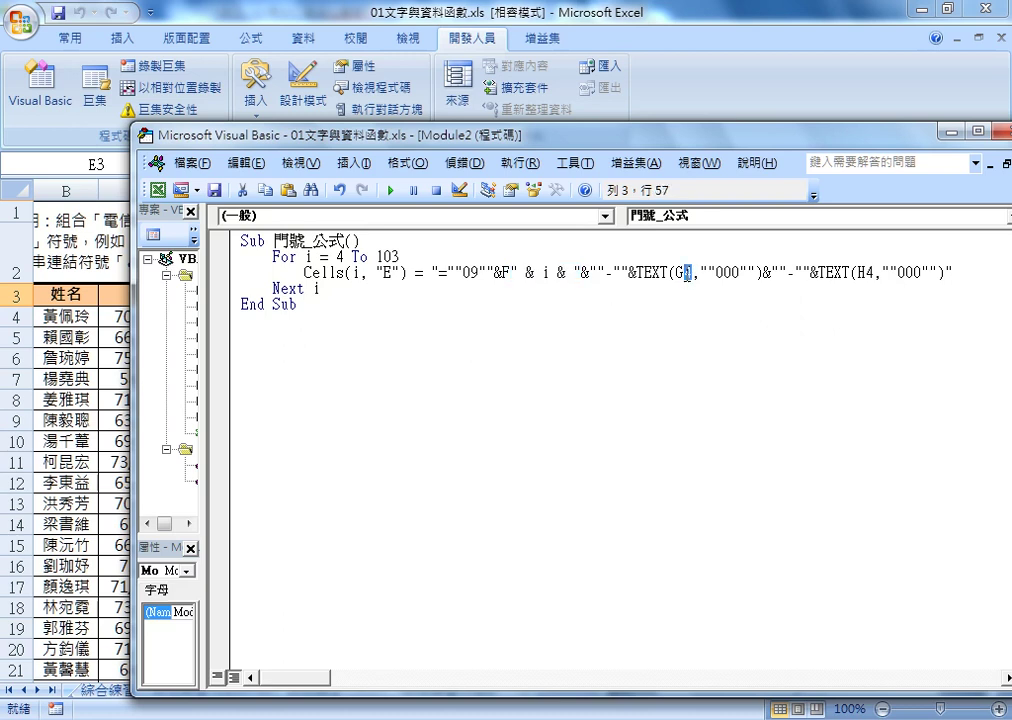
left_click_drag(687, 273, 687, 277)
type("\"\"")
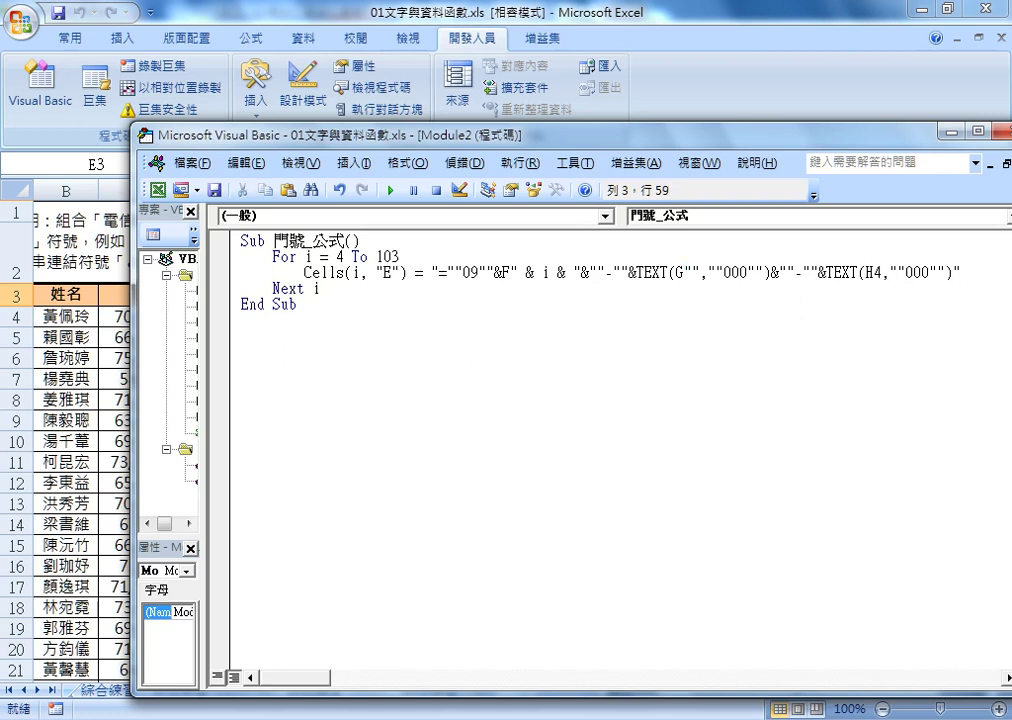
key("Left")
type("&&")
key("Left")
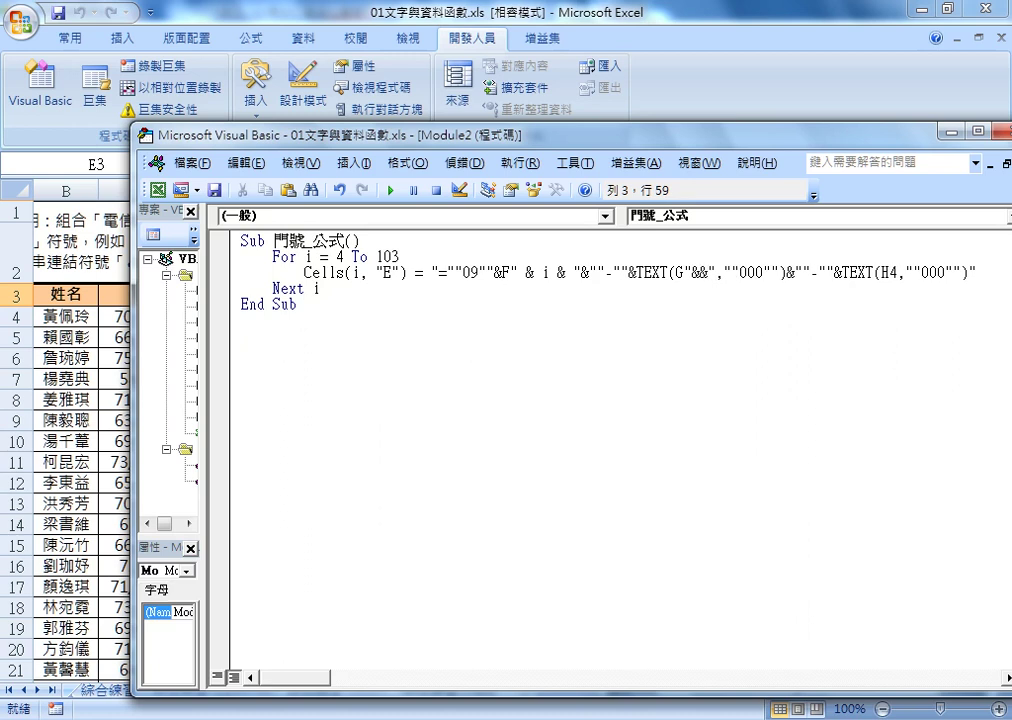
type("i")
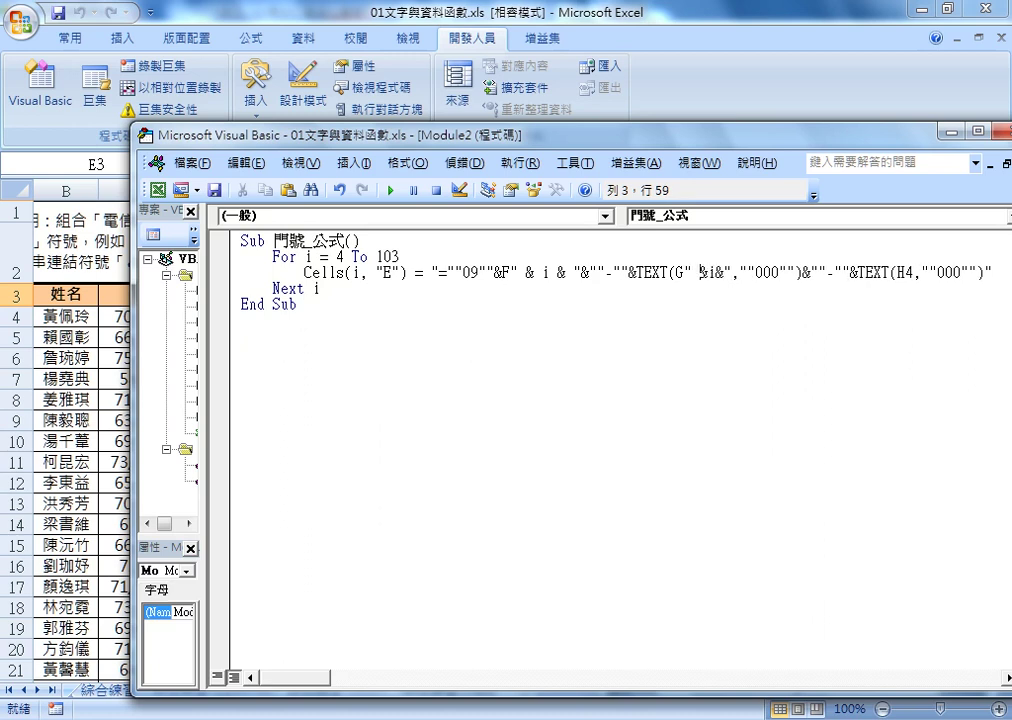
Space it as TEXT(G" & i & ", then reposition the code window and select H4's 4
key("space")
key("Right")
key("space")
key("Right")
key("space")
key("Right")
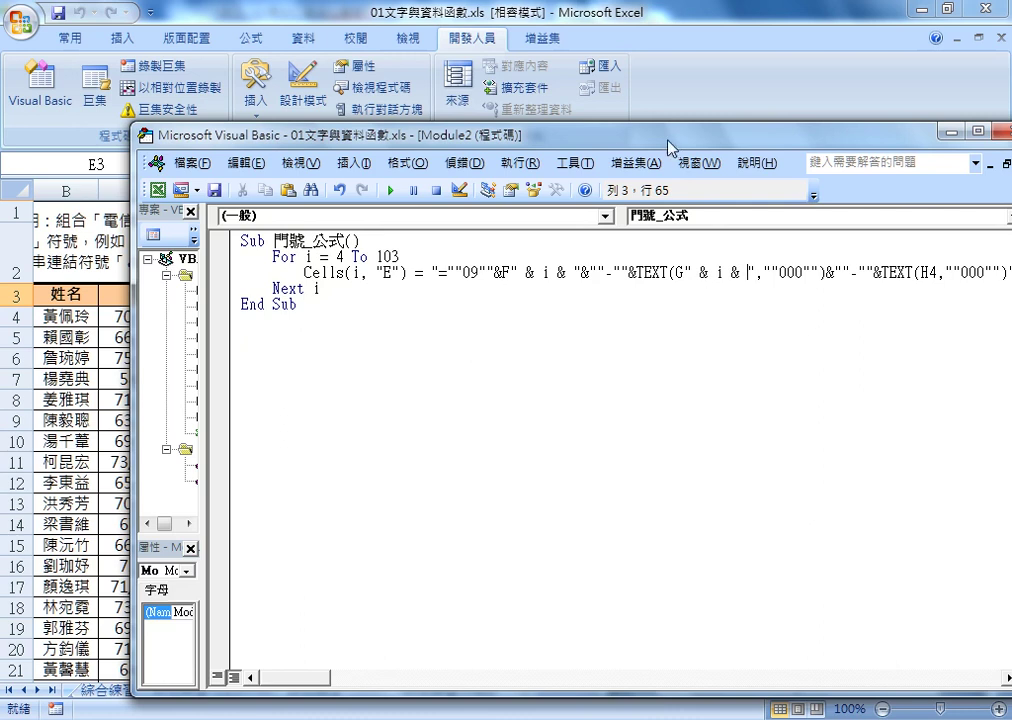
left_click_drag(670, 146, 562, 114)
left_click_drag(824, 240, 832, 240)
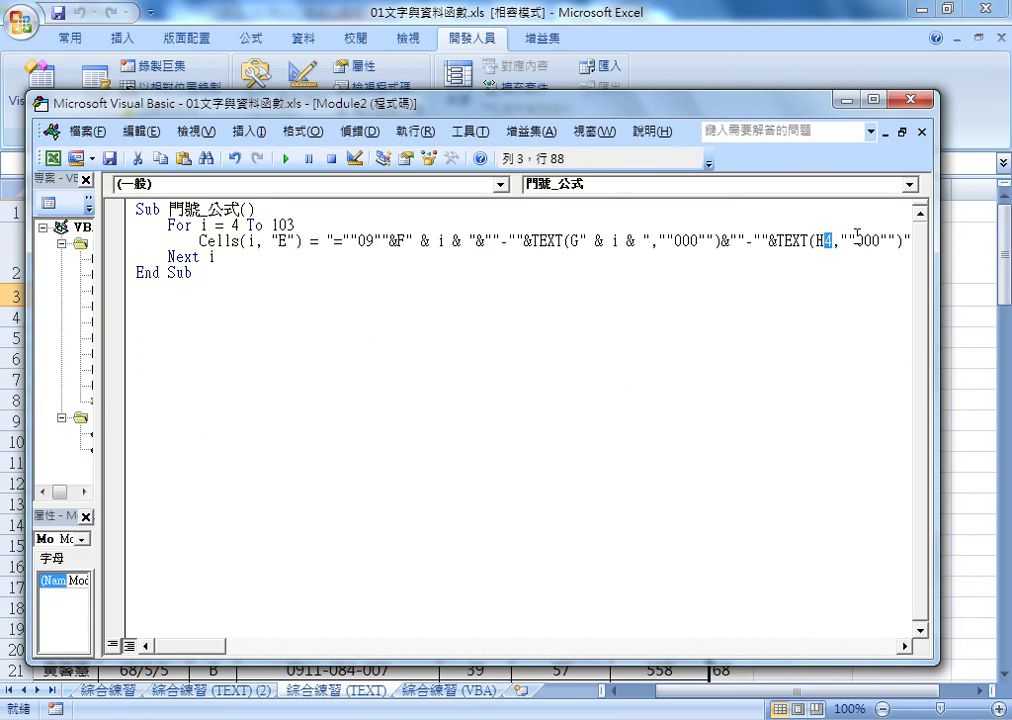
Change TEXT(H4, to TEXT(H" & i & ", and shift the code window right to reveal the sheet
type("\"")
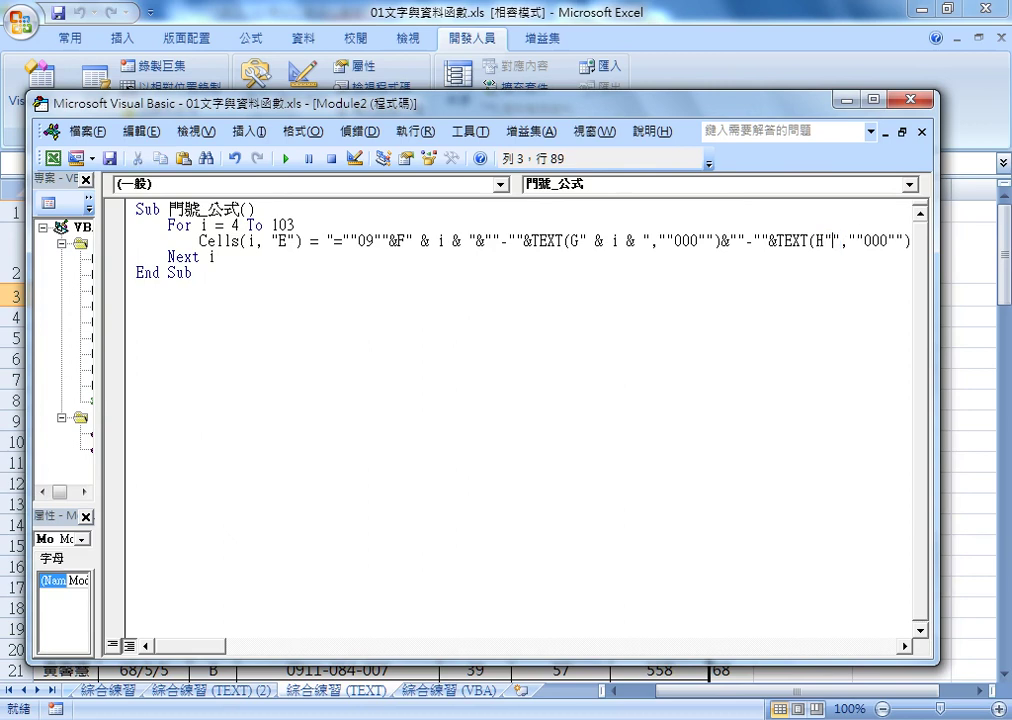
type("&&")
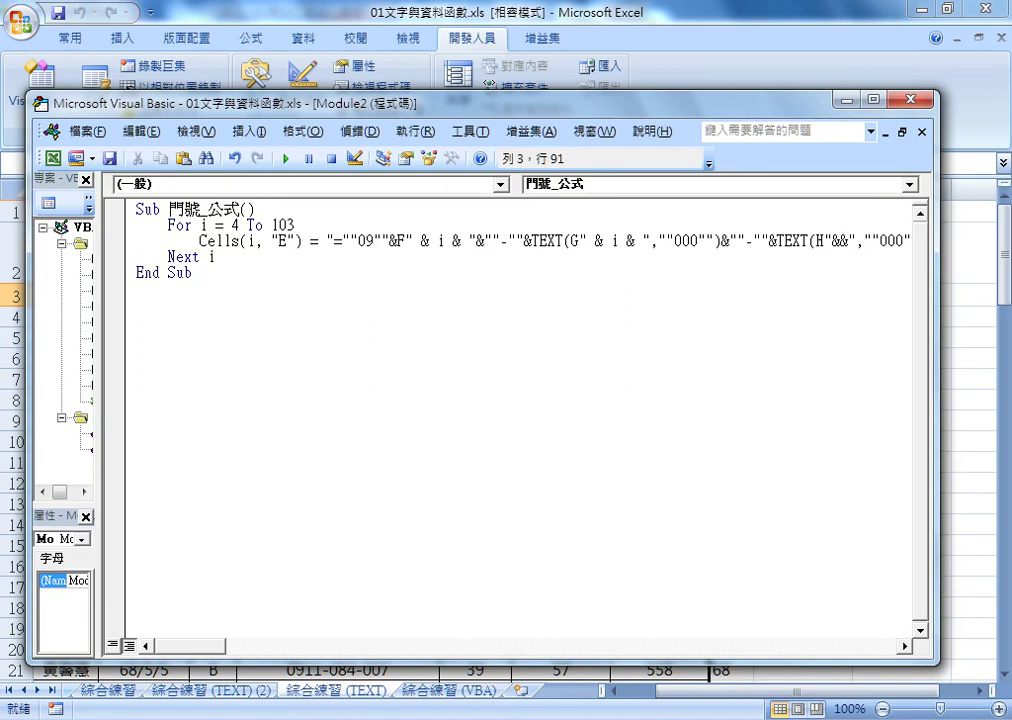
type("i")
left_click(833, 241)
key("Right")
key("Right")
key("Right")
key("Left")
key("Left")
key("Left")
key("Left")
key("Left")
key("Left")
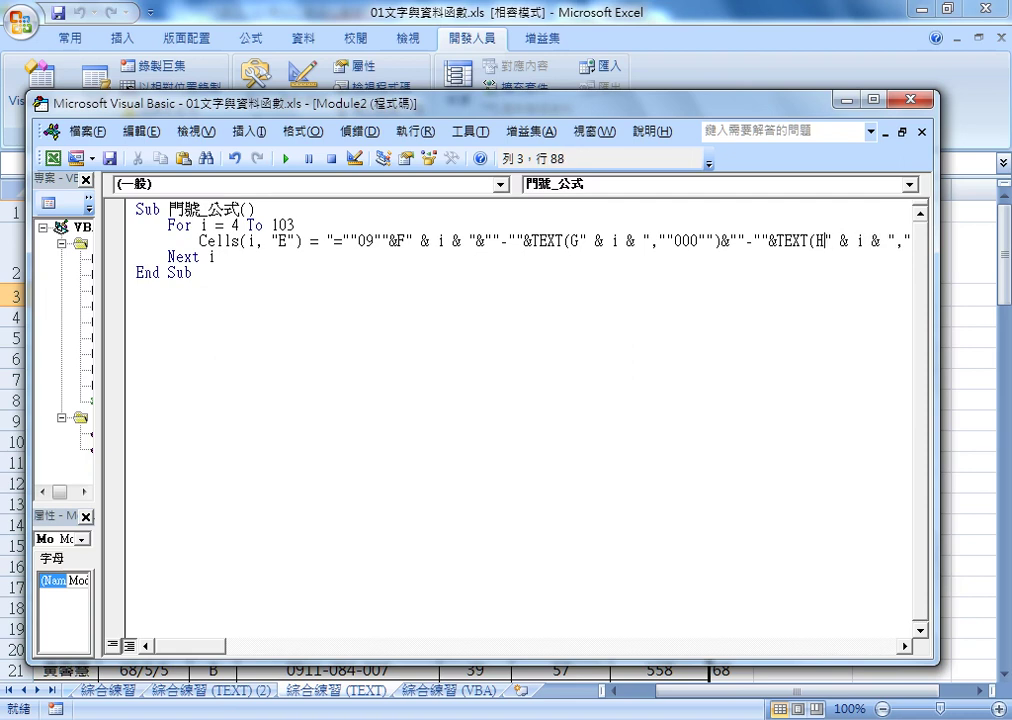
key("Left")
key("Left")
key("Left")
left_click_drag(822, 241, 896, 241)
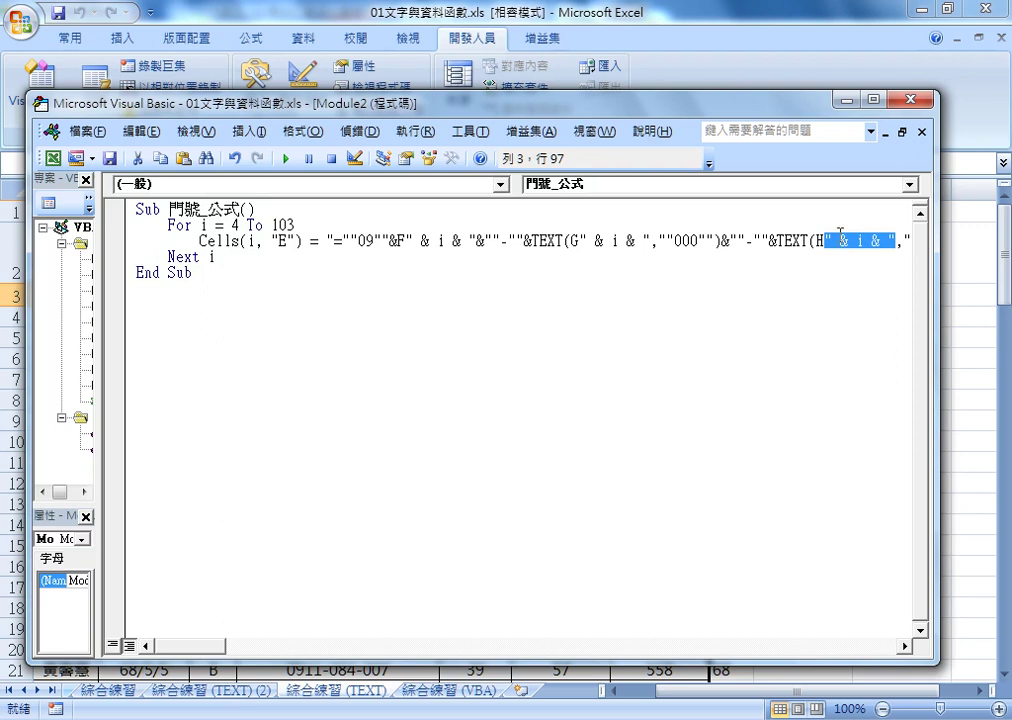
mouse_move(390, 104)
left_mouse_down()
mouse_move(710, 143)
mouse_move(788, 137)
left_mouse_up()
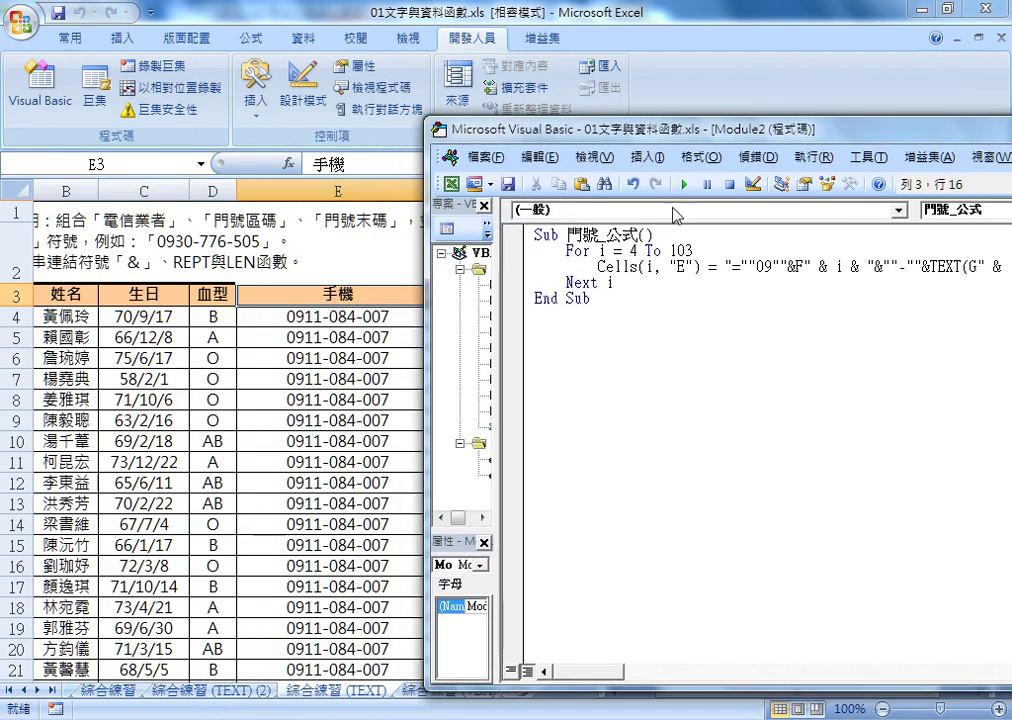
Run the 門號_公式 macro looping to row 103 and return to the worksheet
left_click(670, 250)
double_click(670, 250)
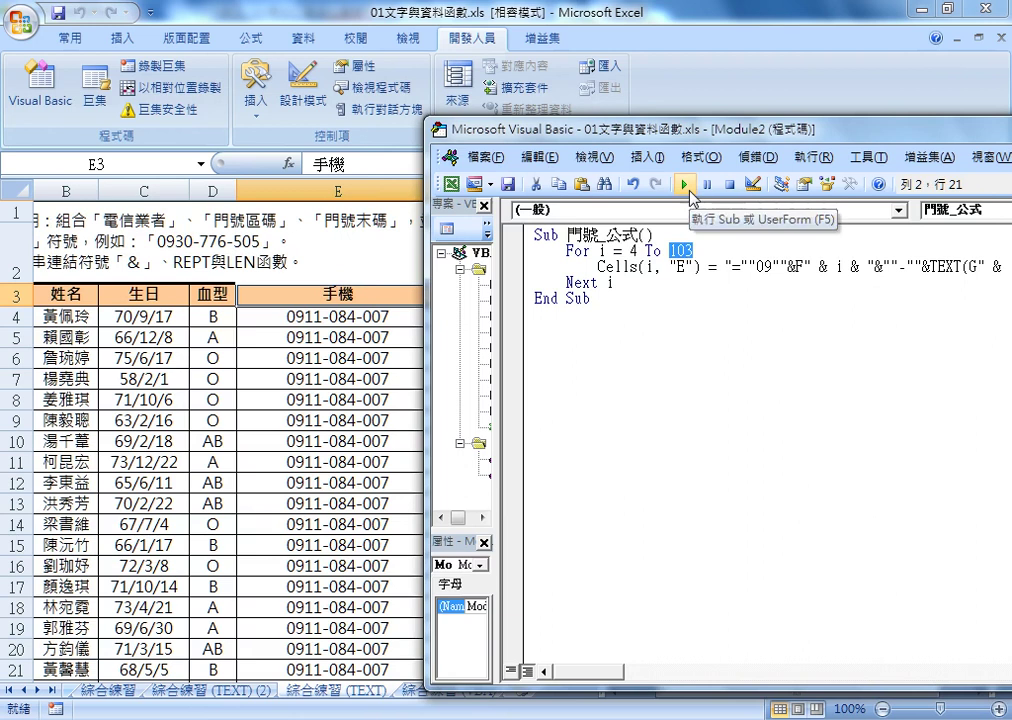
left_click(686, 186)
key("alt+F11")
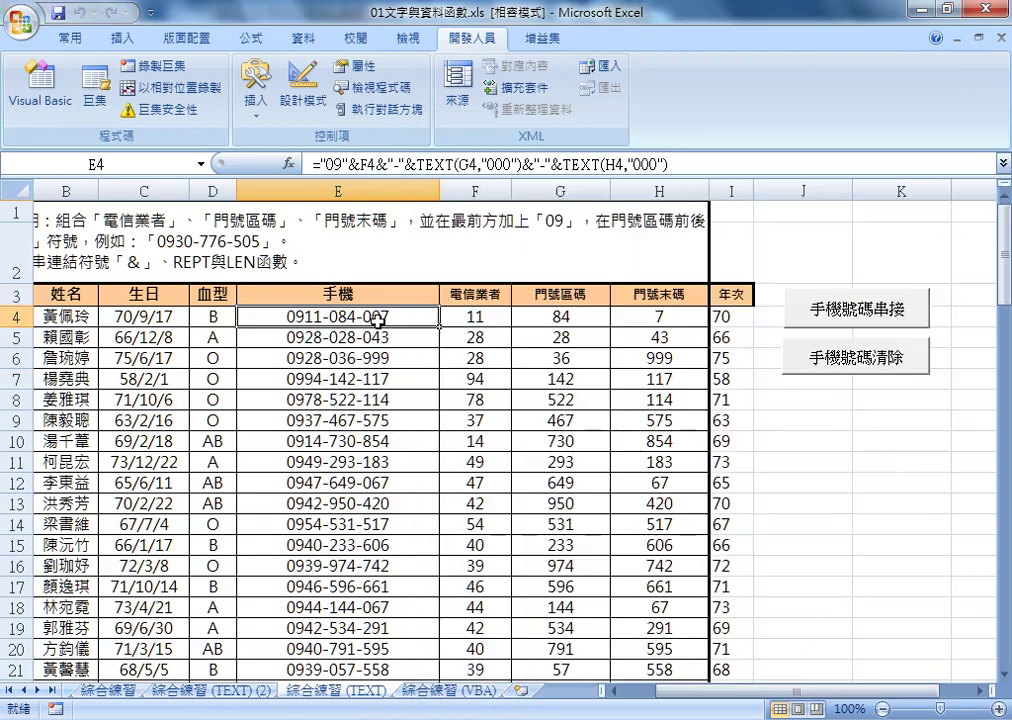
Check column E is filled through row 103, go back to the 手機 header, and open the code
key("ctrl+Down")
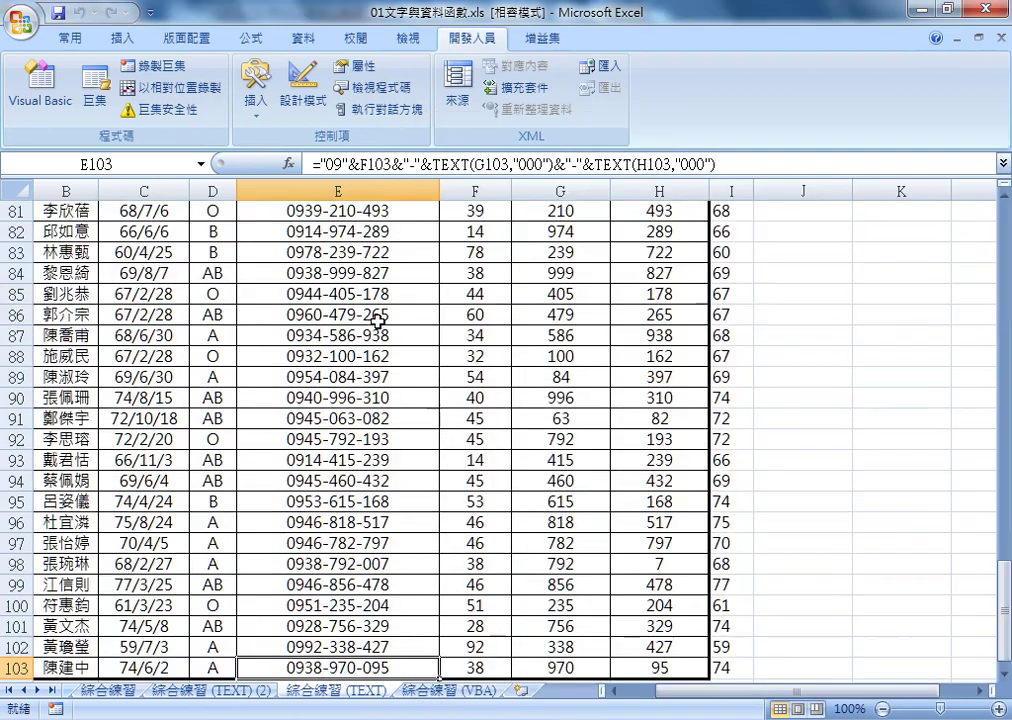
key("Down")
key("Down")
key("Up")
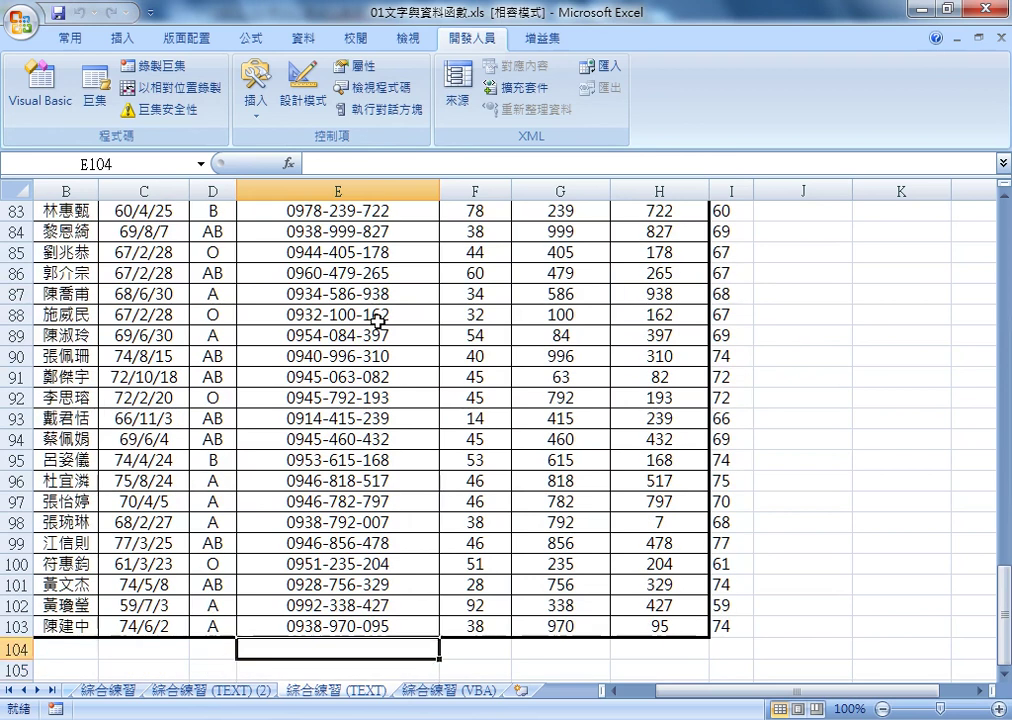
key("Up")
key("Up")
key("Up")
key("Up")
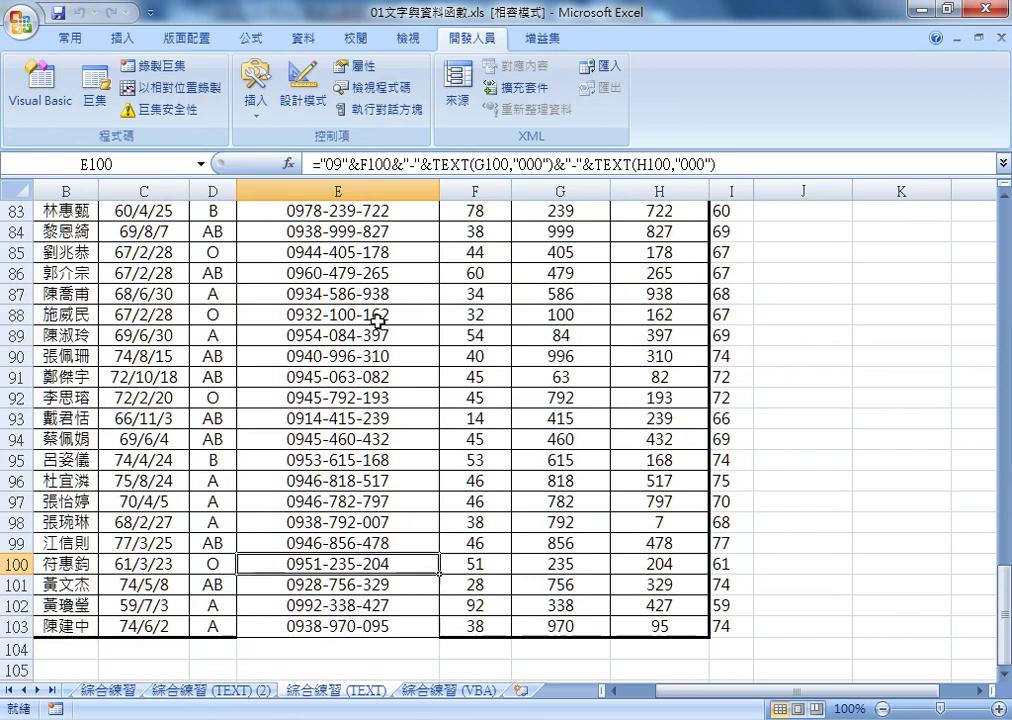
key("ctrl+Up")
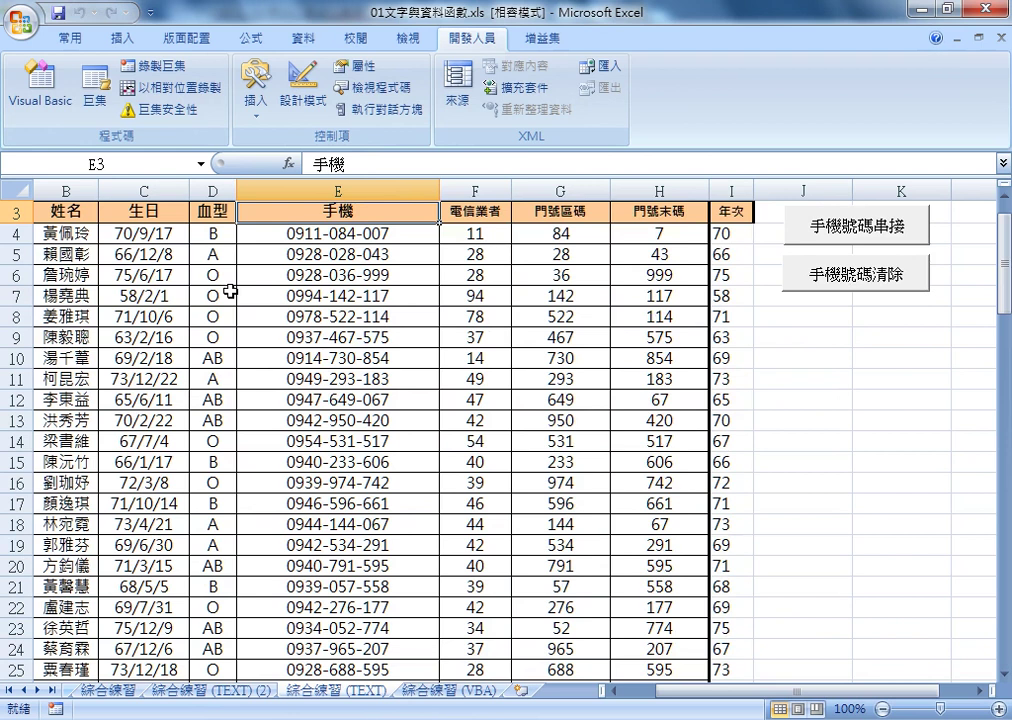
left_click(52, 100)
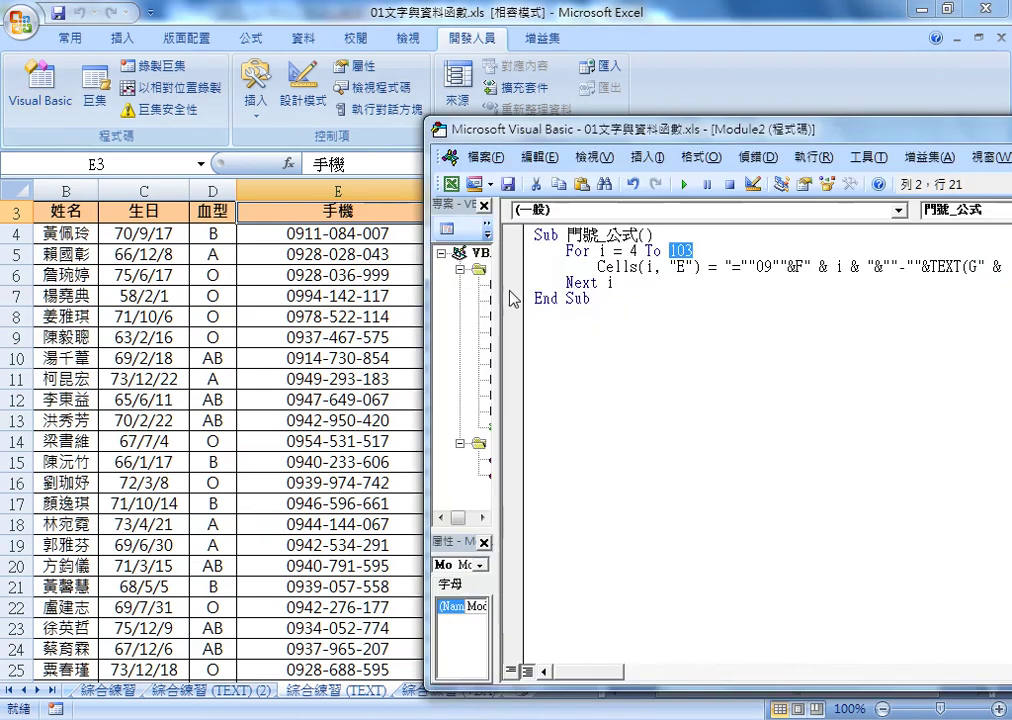
Copy the 門號_公式 Sub below End Sub and rename the copy Sub 清除()
mouse_move(601, 134)
left_mouse_down()
mouse_move(601, 148)
mouse_move(595, 110)
left_mouse_up()
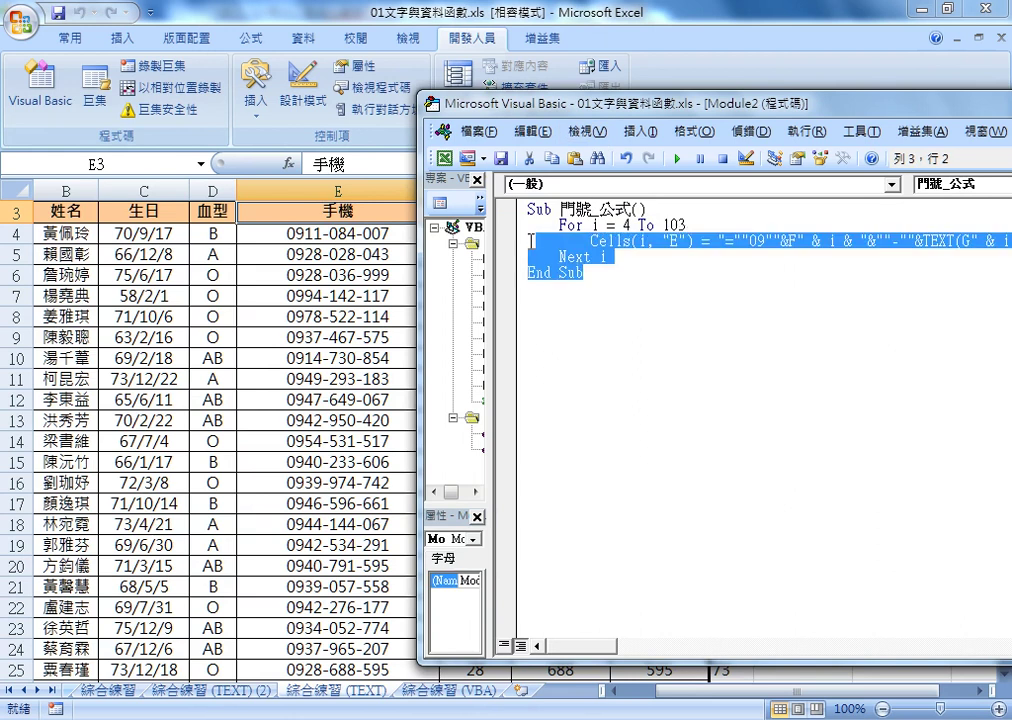
left_click_drag(593, 272, 410, 178)
left_click_drag(570, 234, 558, 302)
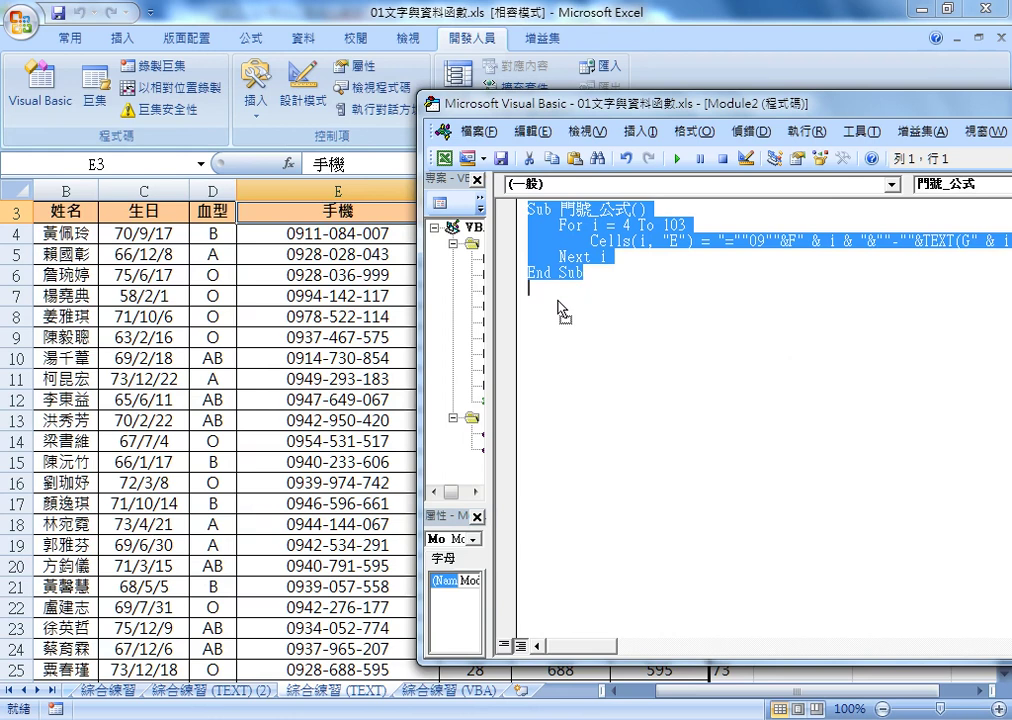
left_click_drag(560, 312, 632, 285)
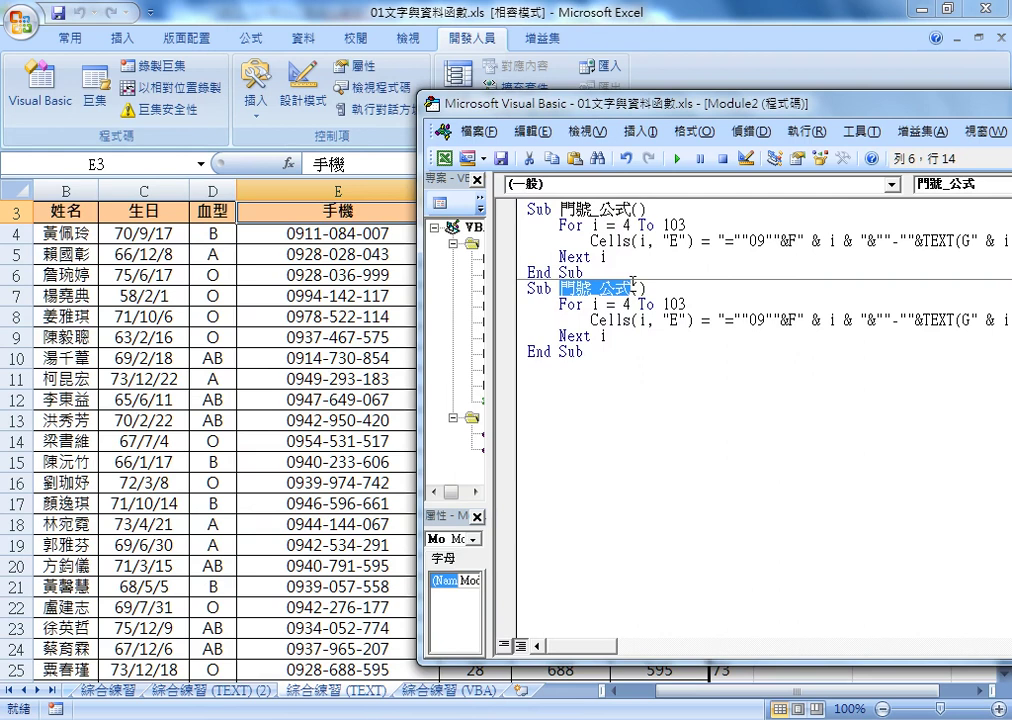
type("f")
type("清除")
key("Delete")
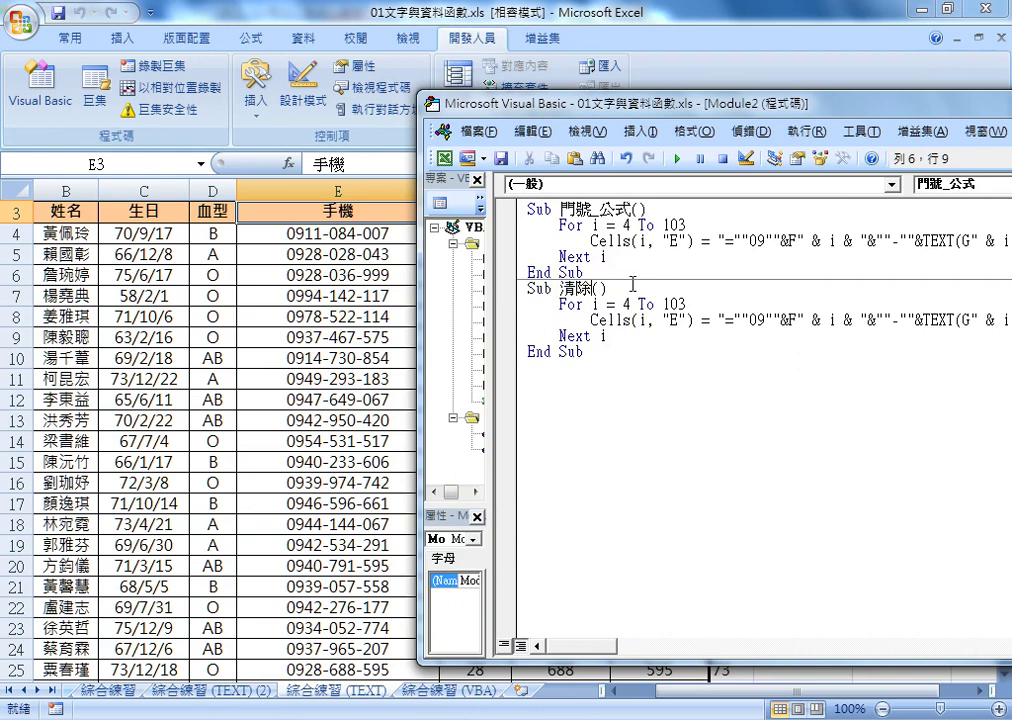
Replace the copied formula string after the = with an empty string ""
left_click(713, 320)
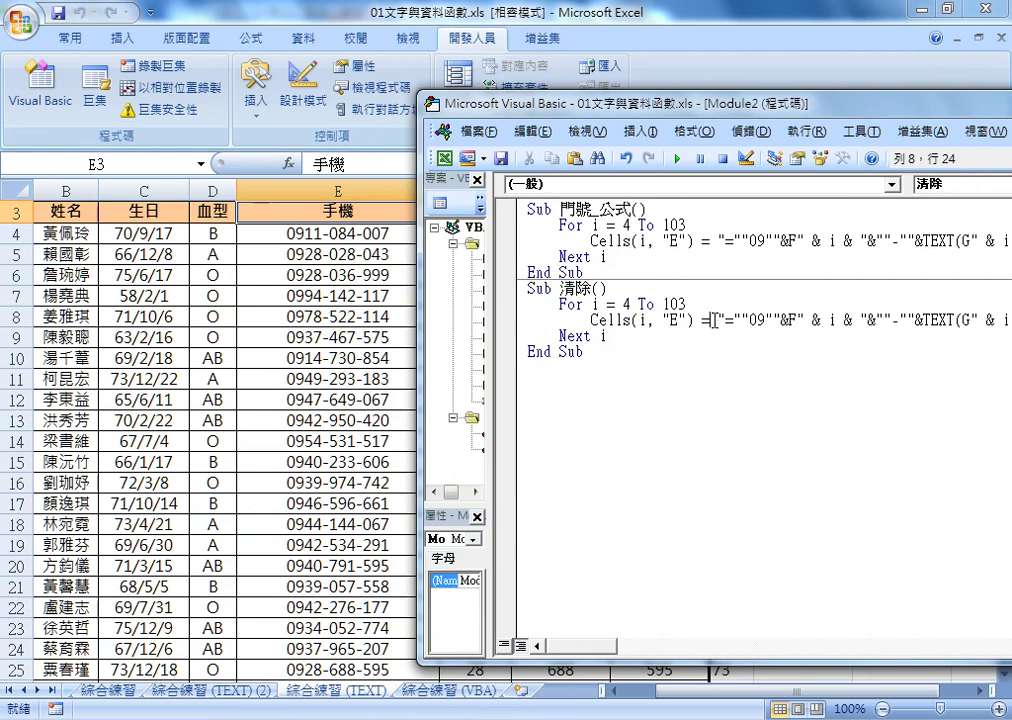
left_click_drag(580, 648, 593, 652)
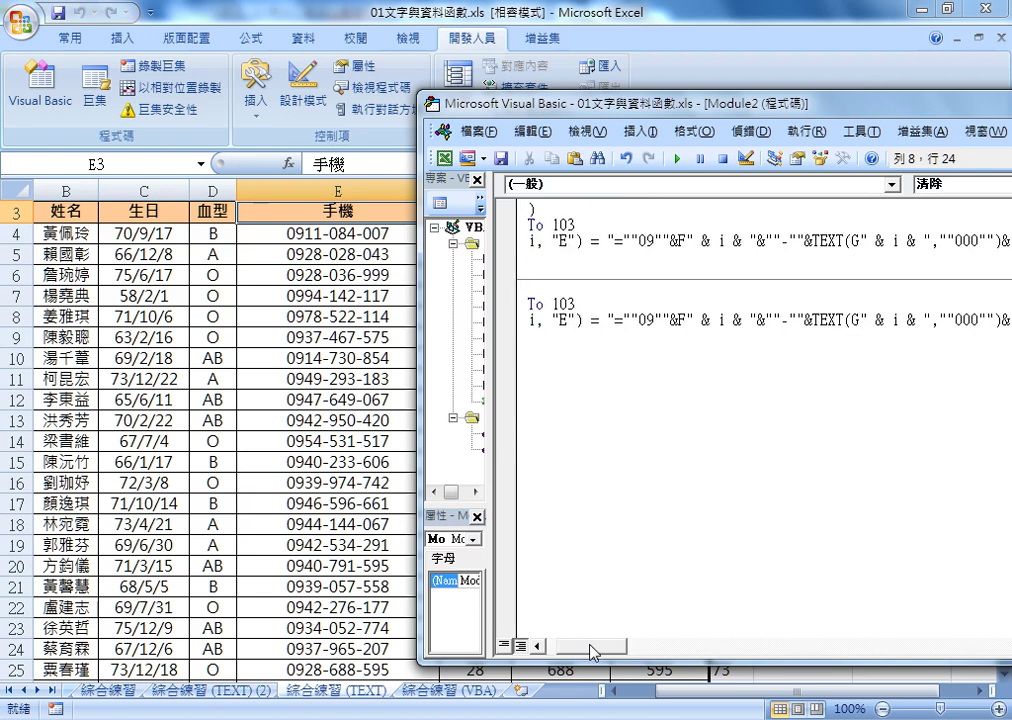
left_click_drag(600, 320, 1010, 323)
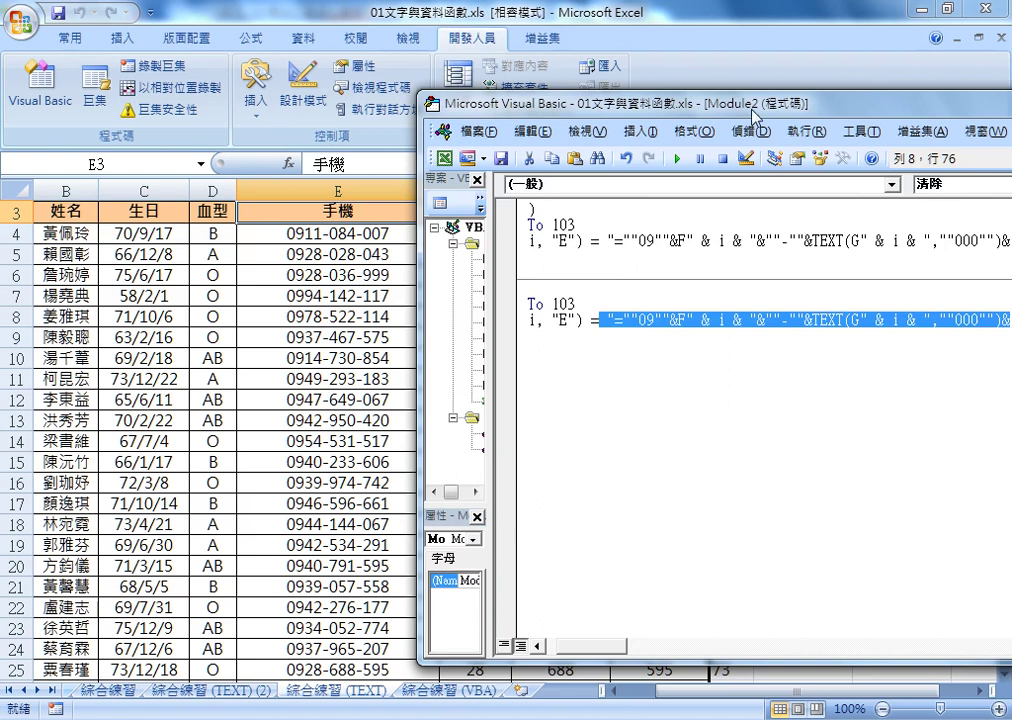
left_click_drag(599, 100, 518, 105)
left_click(522, 324)
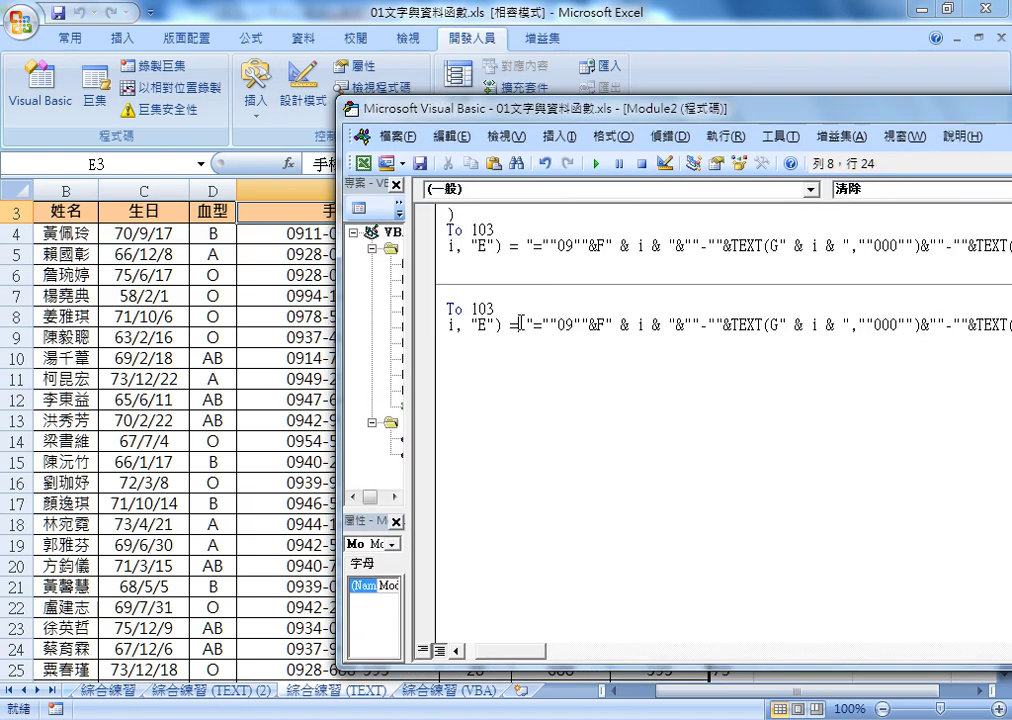
key("shift+End")
key("Delete")
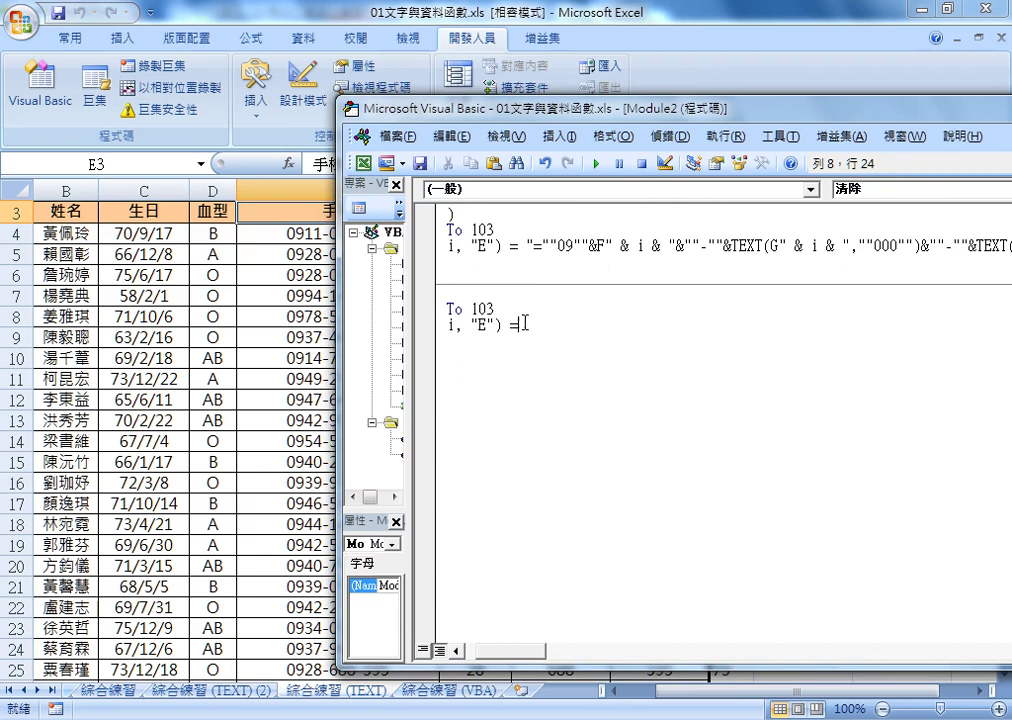
type("\"")
key("Left")
key("Left")
key("Left")
key("Left")
key("Left")
key("Left")
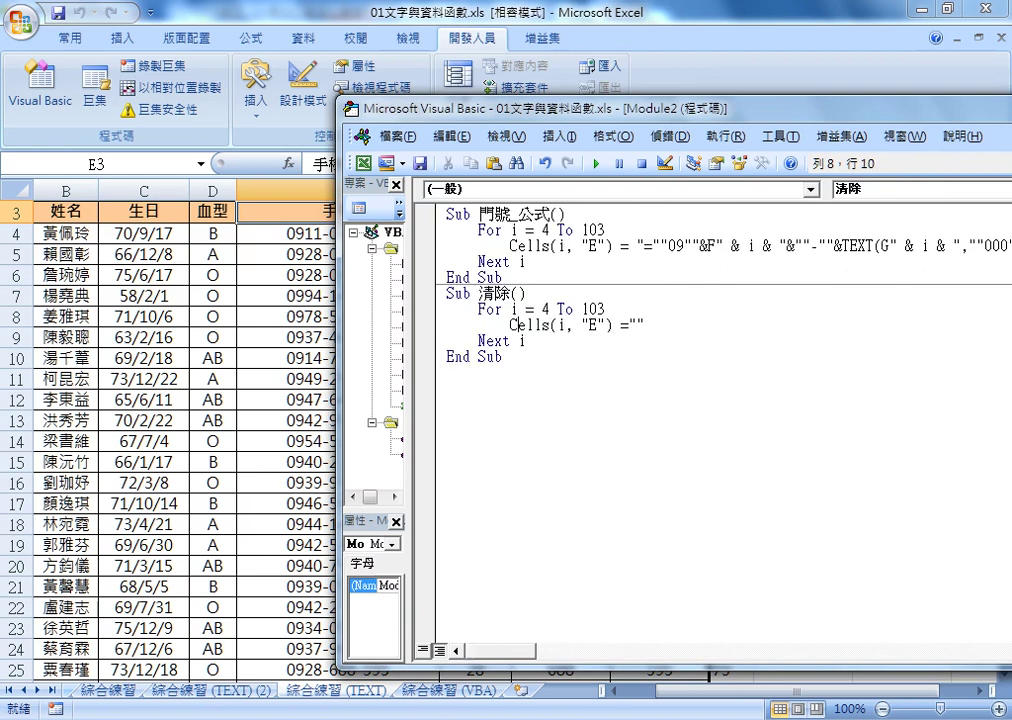
Run 清除, then 門號_公式, then 清除 again, and bring the 綜合練習 (VBA) sheet forward
left_click_drag(440, 107, 586, 110)
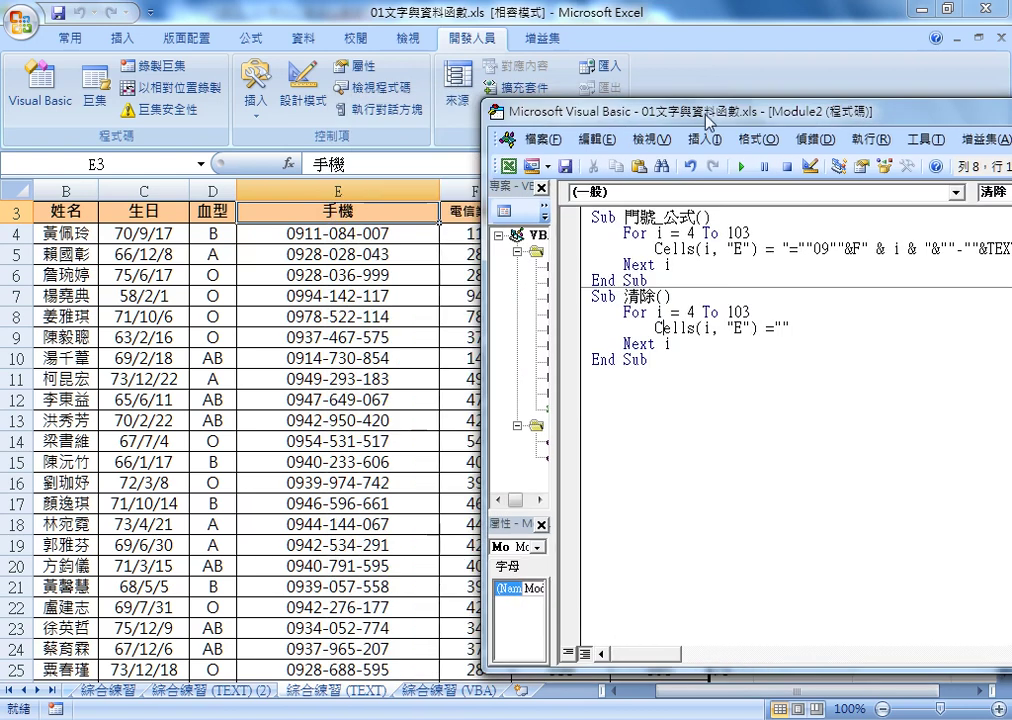
left_click(741, 166)
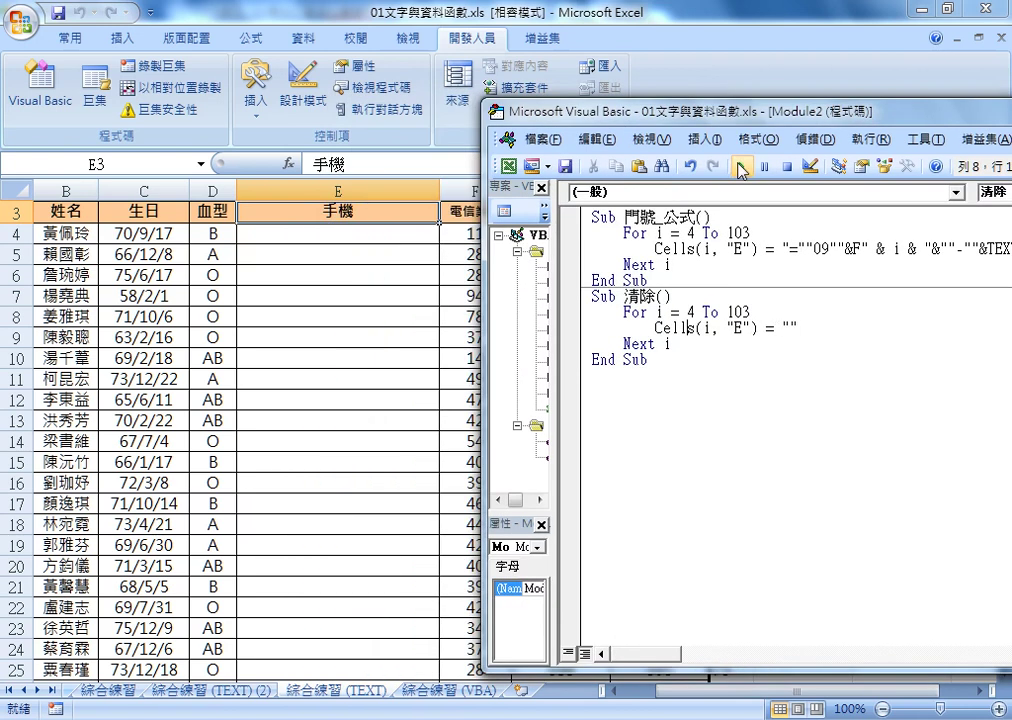
left_click(720, 232)
left_click(741, 166)
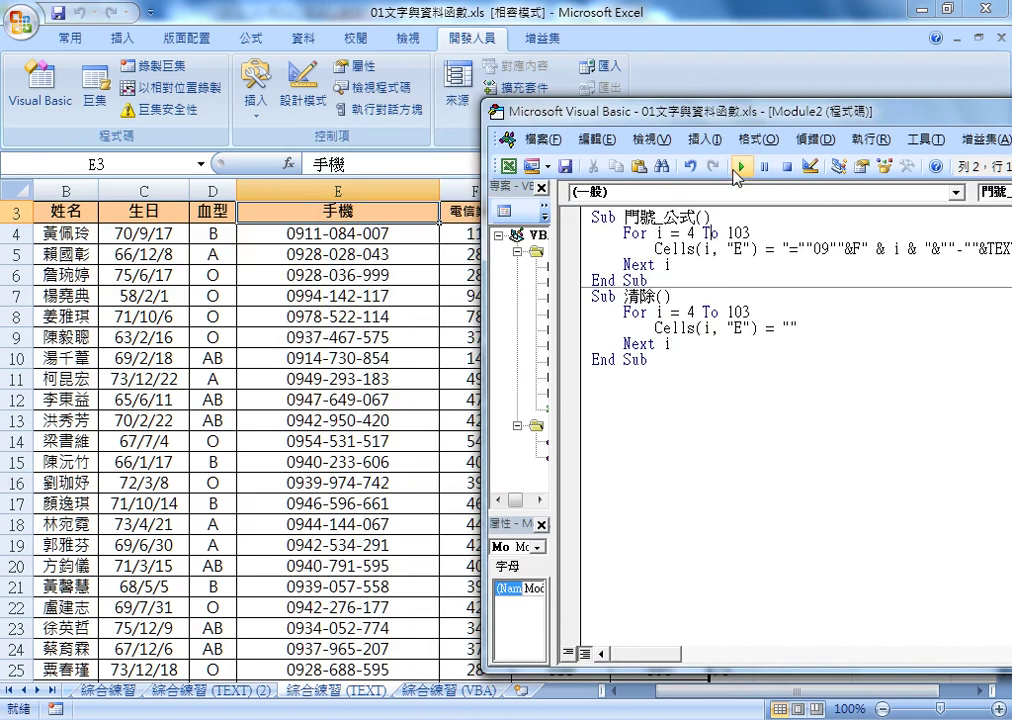
left_click(704, 324)
left_click(741, 167)
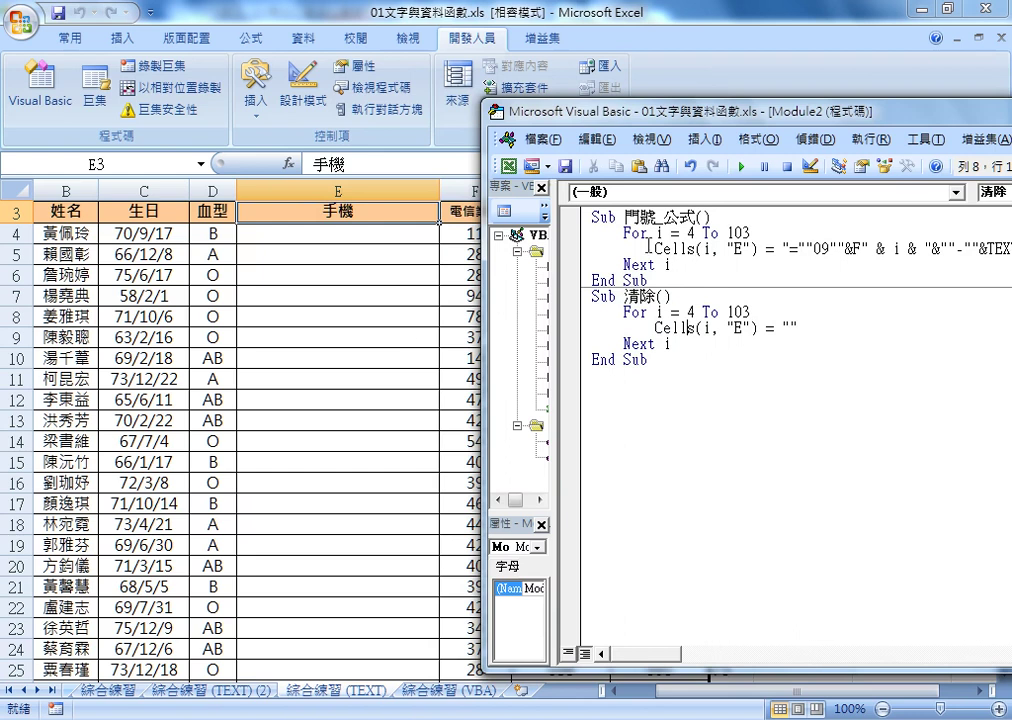
left_click(418, 312)
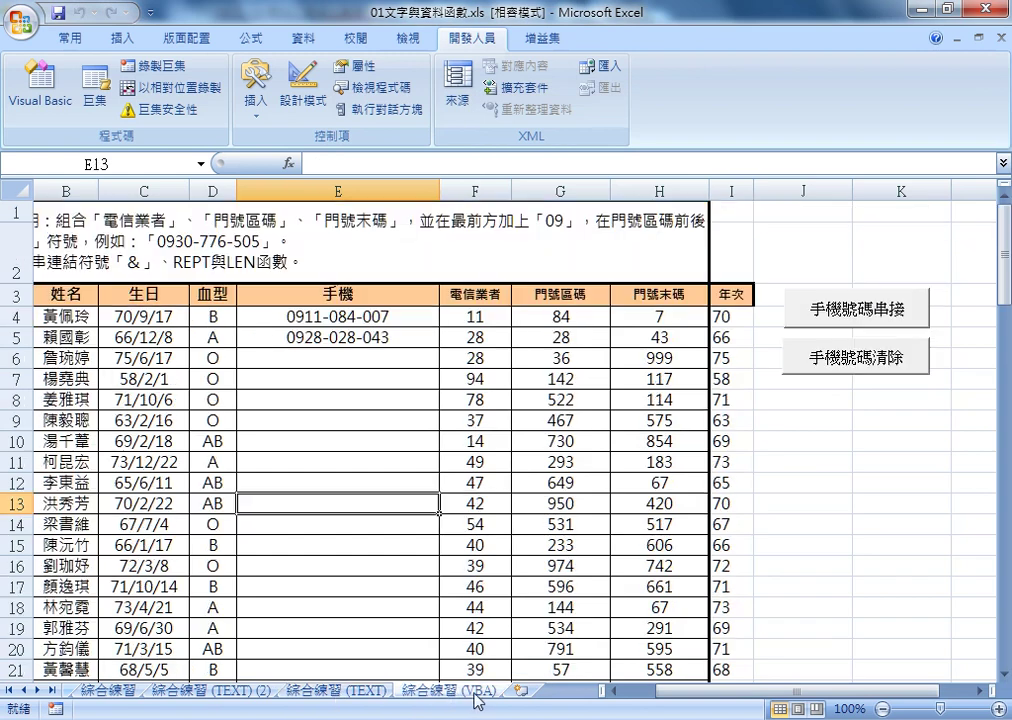
Caption the first button 門號_公式 by copying its assigned macro name
right_click(864, 314)
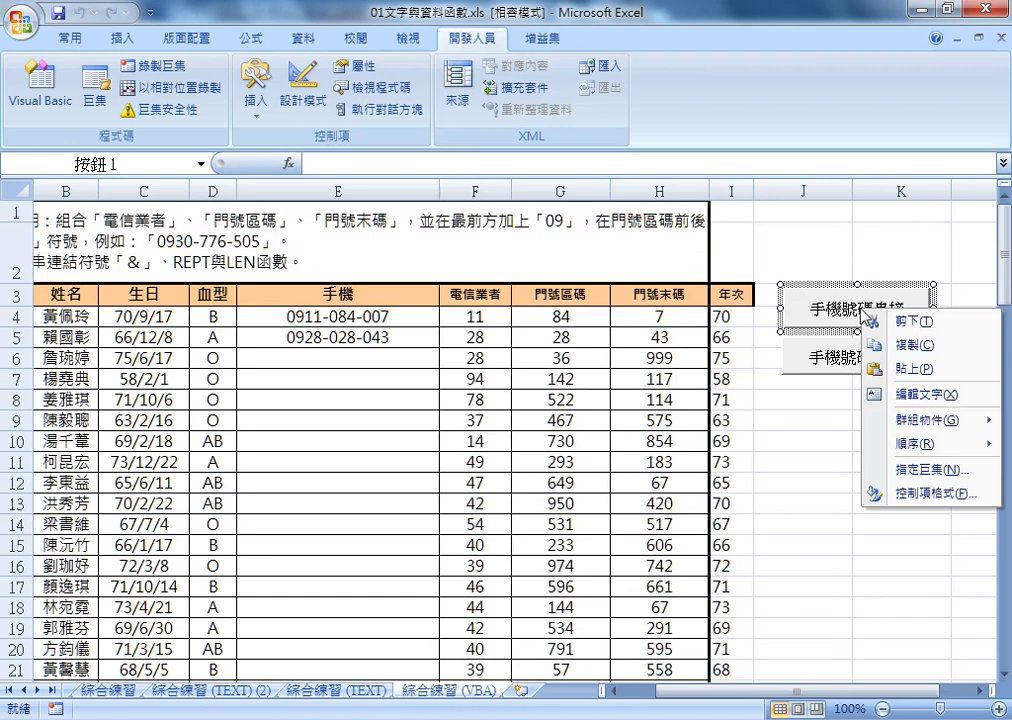
left_click(912, 469)
left_click(695, 388)
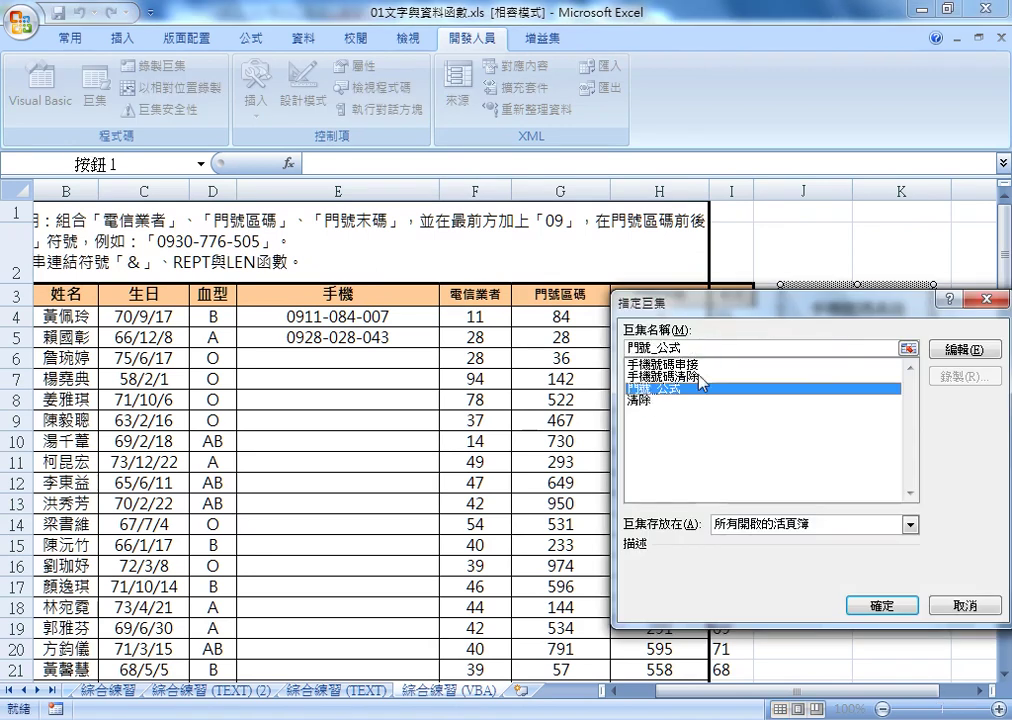
left_click_drag(714, 347, 628, 347)
right_click(656, 347)
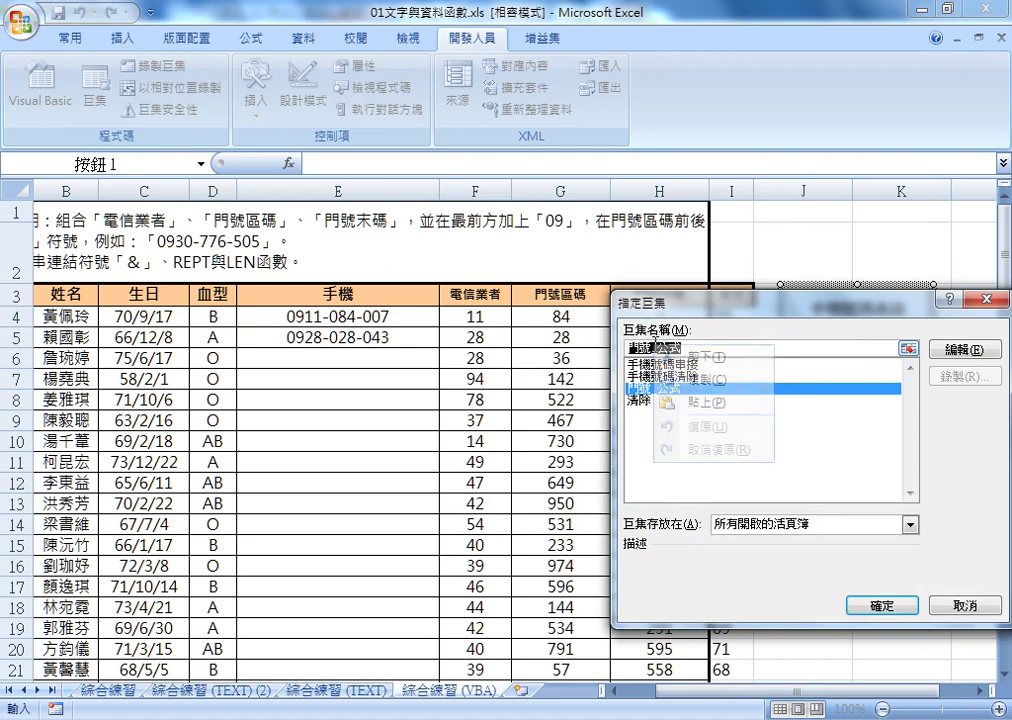
left_click(700, 380)
left_click(899, 605)
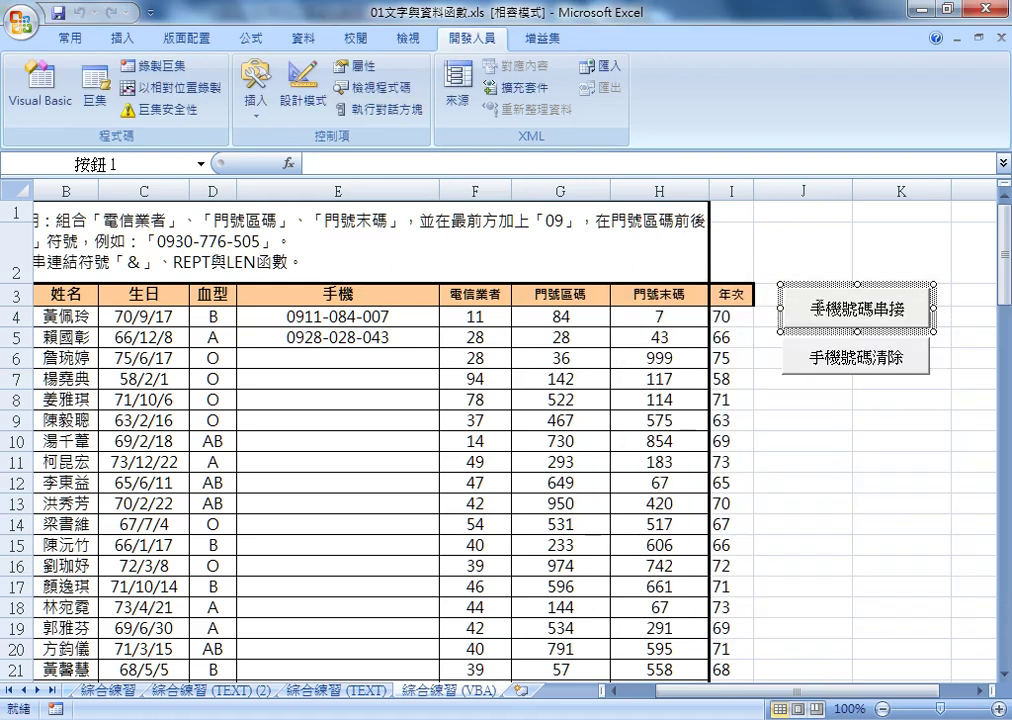
left_click_drag(816, 308, 962, 309)
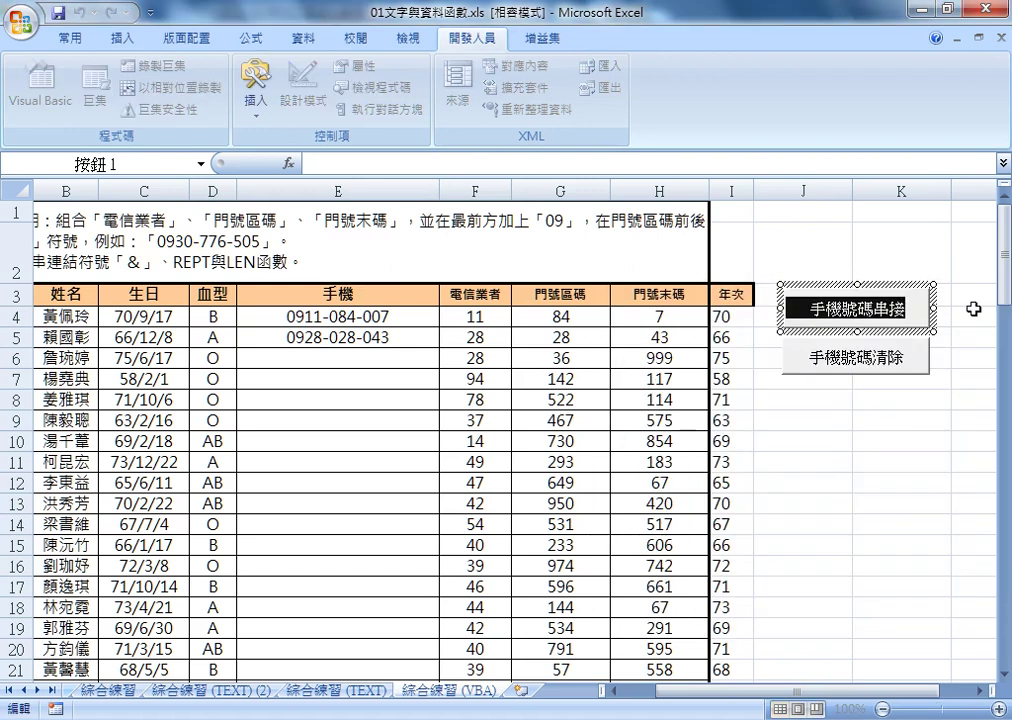
key("ctrl+v")
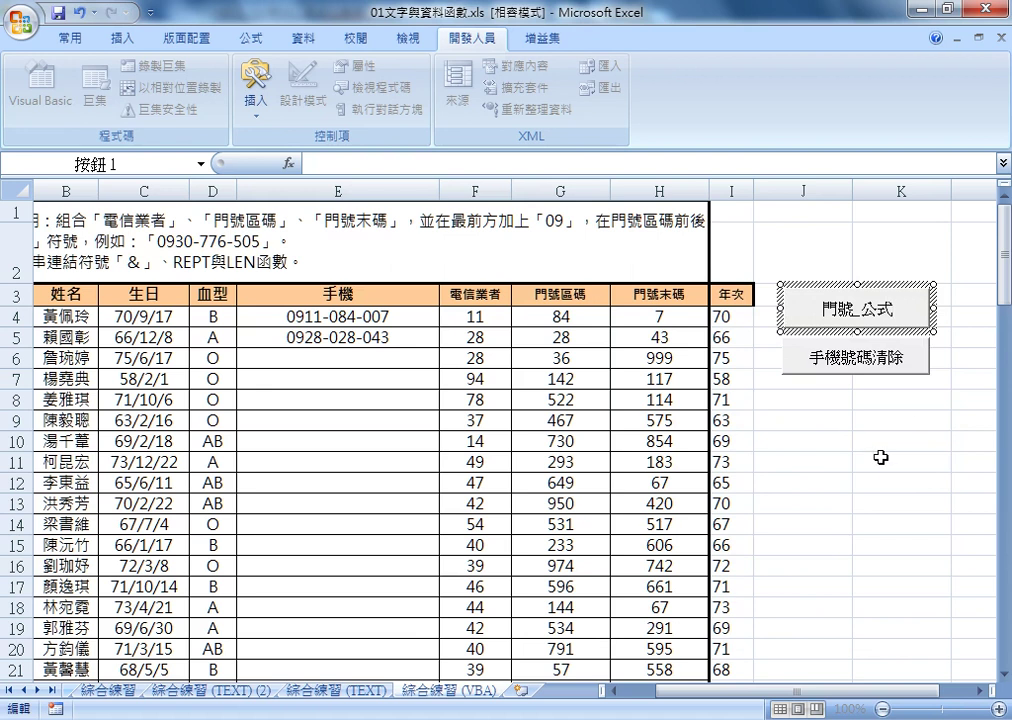
left_click(860, 440)
Assign the 清除 macro to the second button, caption it 清除, then run 門號_公式
right_click(862, 362)
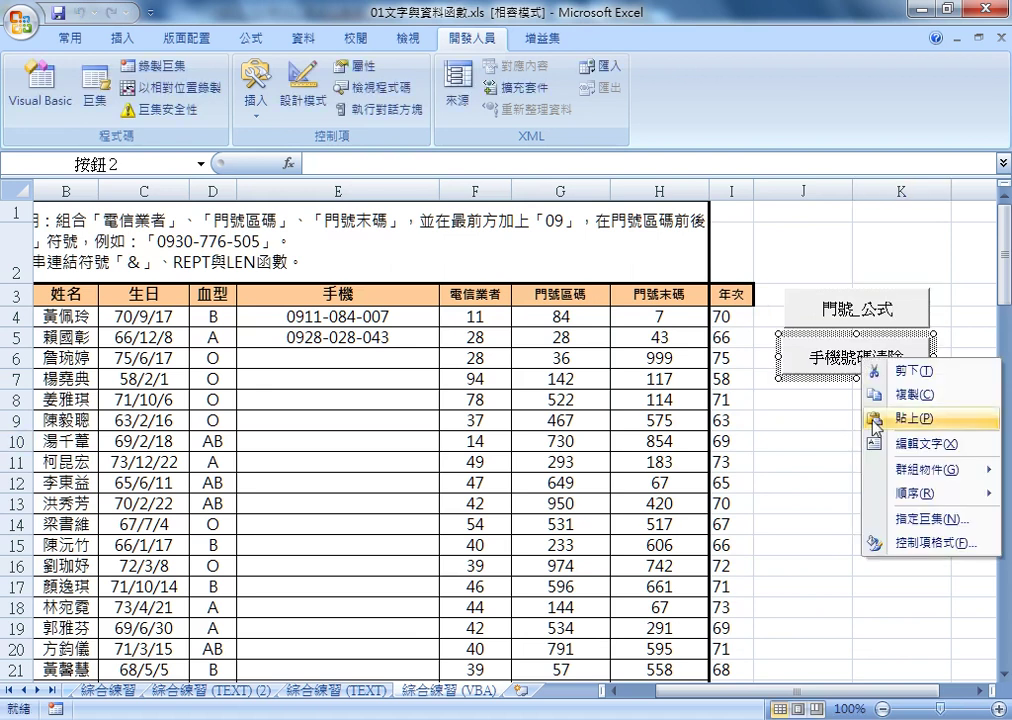
left_click(918, 520)
left_click(656, 452)
double_click(640, 399)
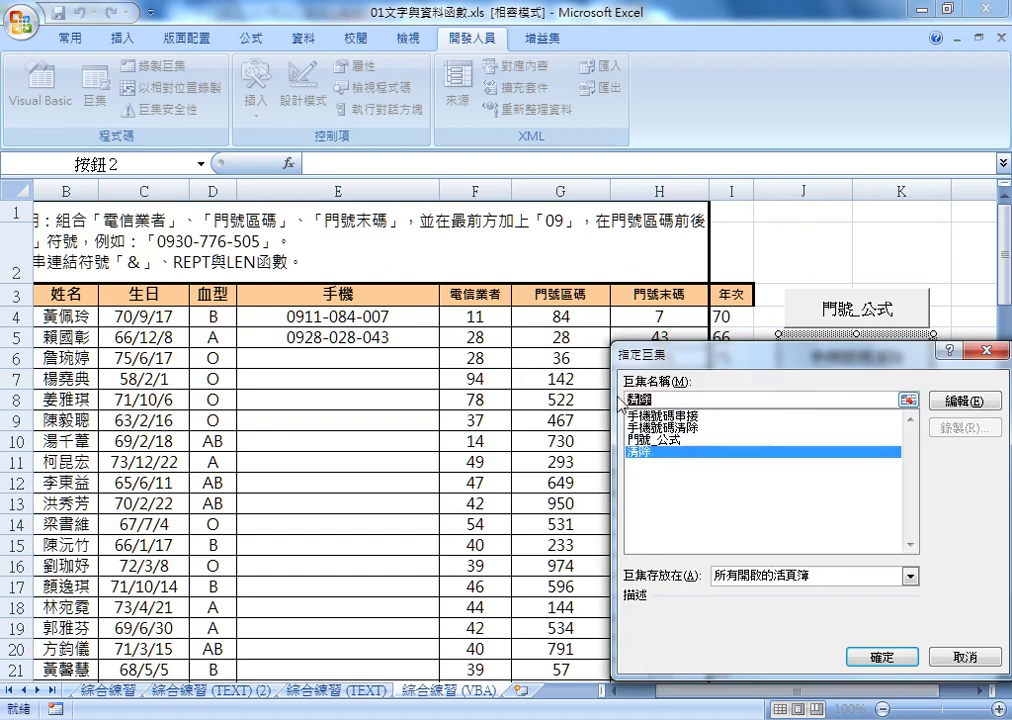
right_click(640, 399)
left_click(563, 436)
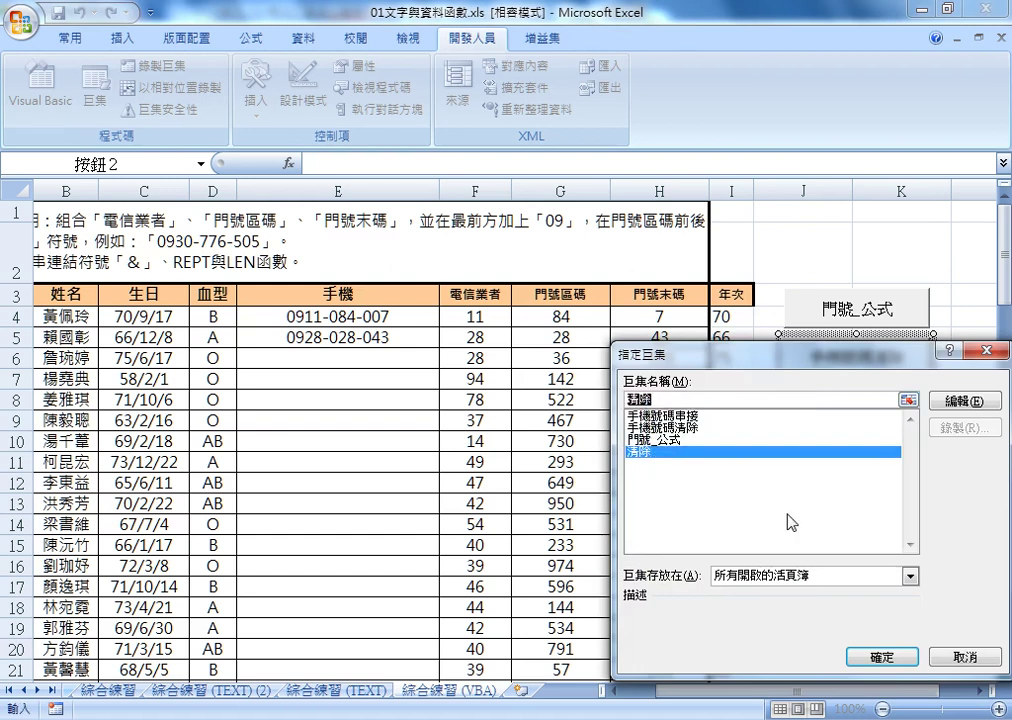
left_click(885, 658)
left_click_drag(783, 357, 955, 367)
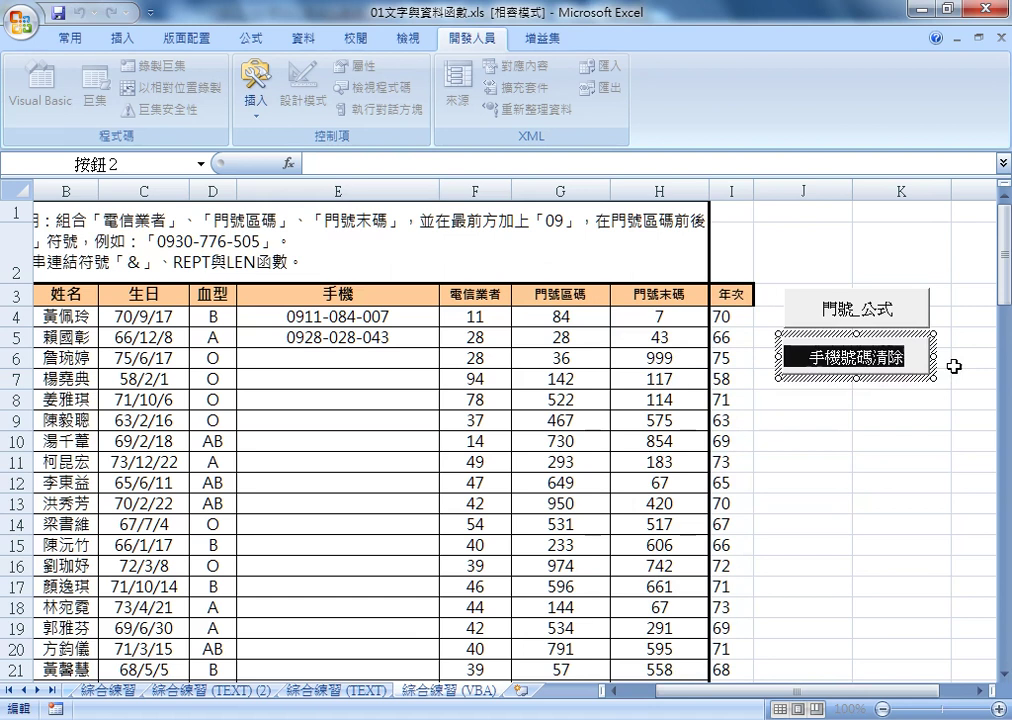
key("ctrl+v")
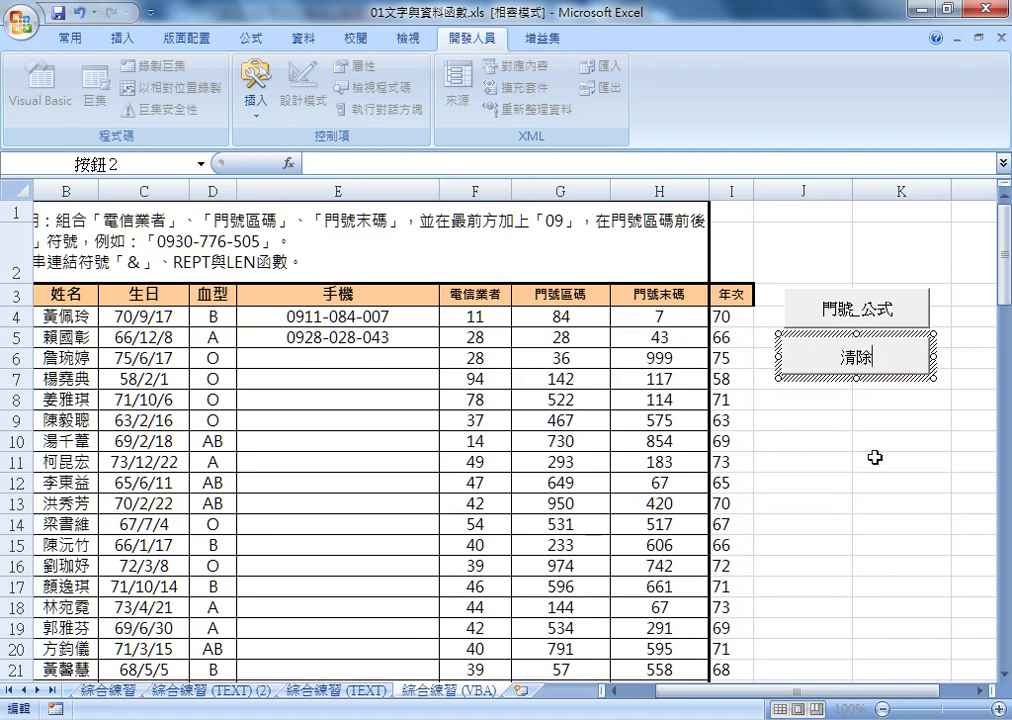
left_click(880, 461)
left_click(855, 312)
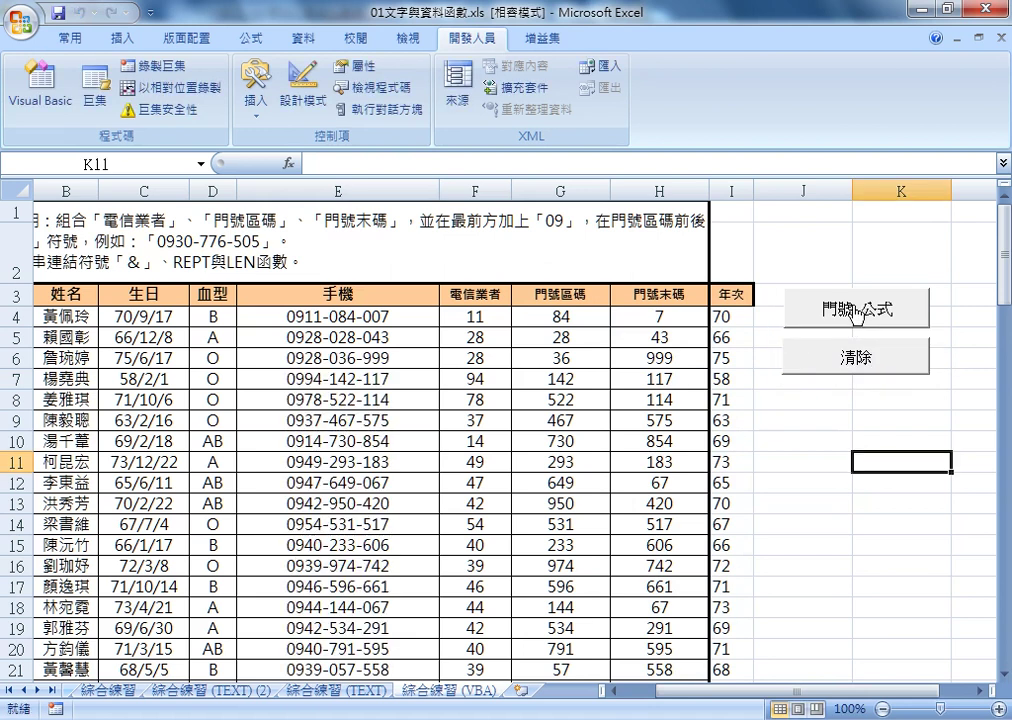
Alternate the 清除 and 門號_公式 buttons several times, ending with column E cleared
left_click(865, 365)
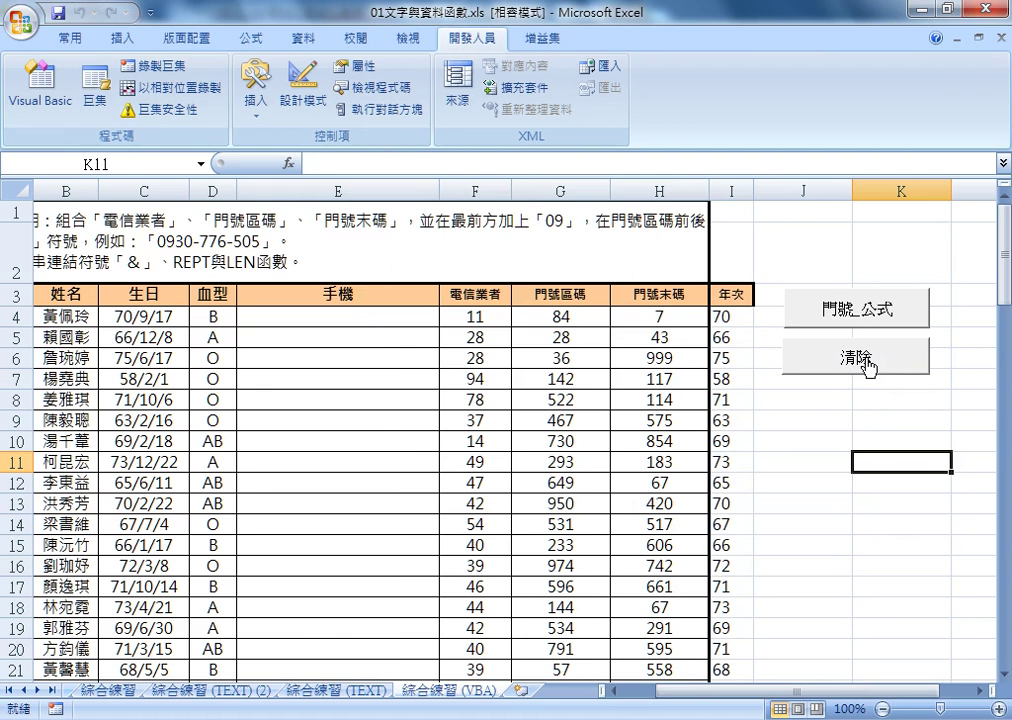
left_click(859, 306)
left_click(865, 360)
left_click(875, 302)
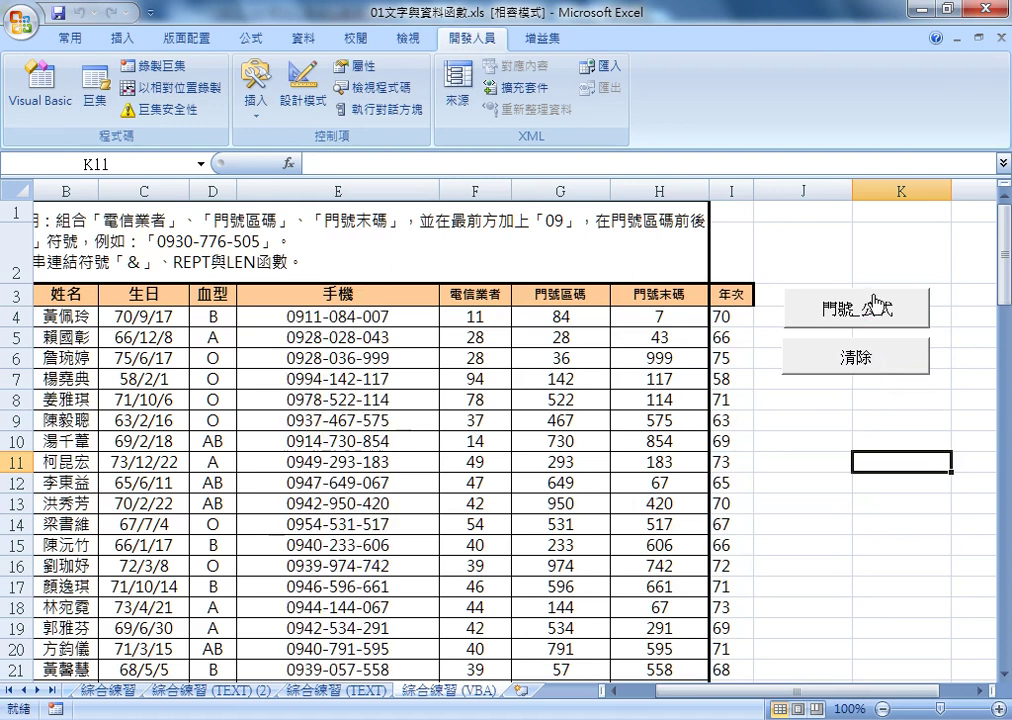
left_click(876, 357)
left_click(879, 312)
left_click(868, 357)
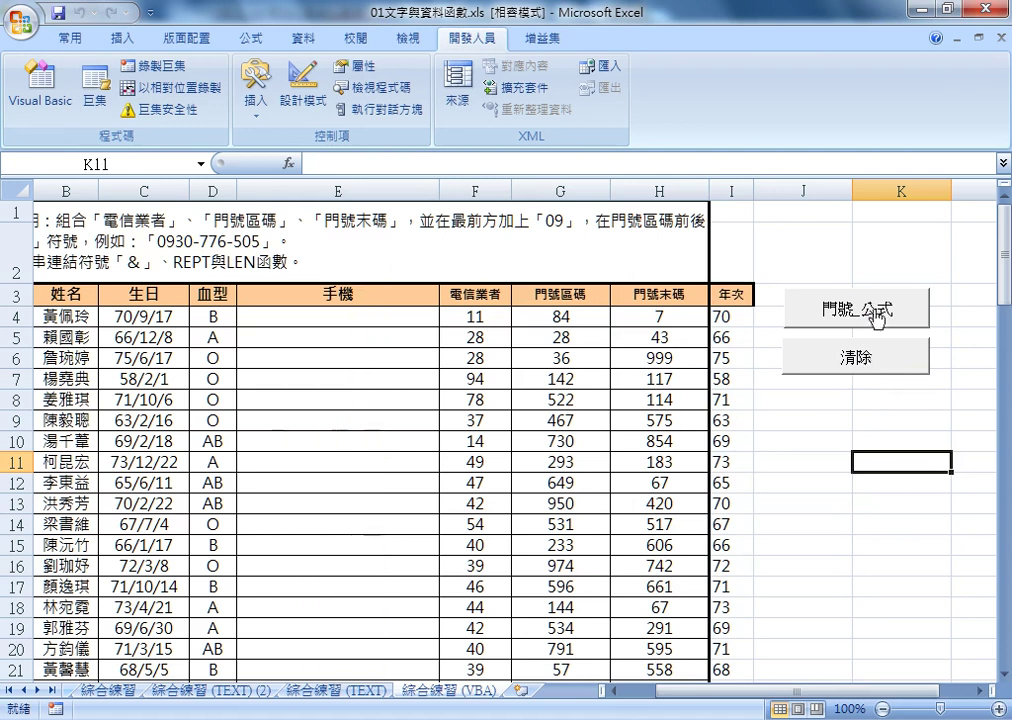
left_click(877, 312)
left_click(866, 362)
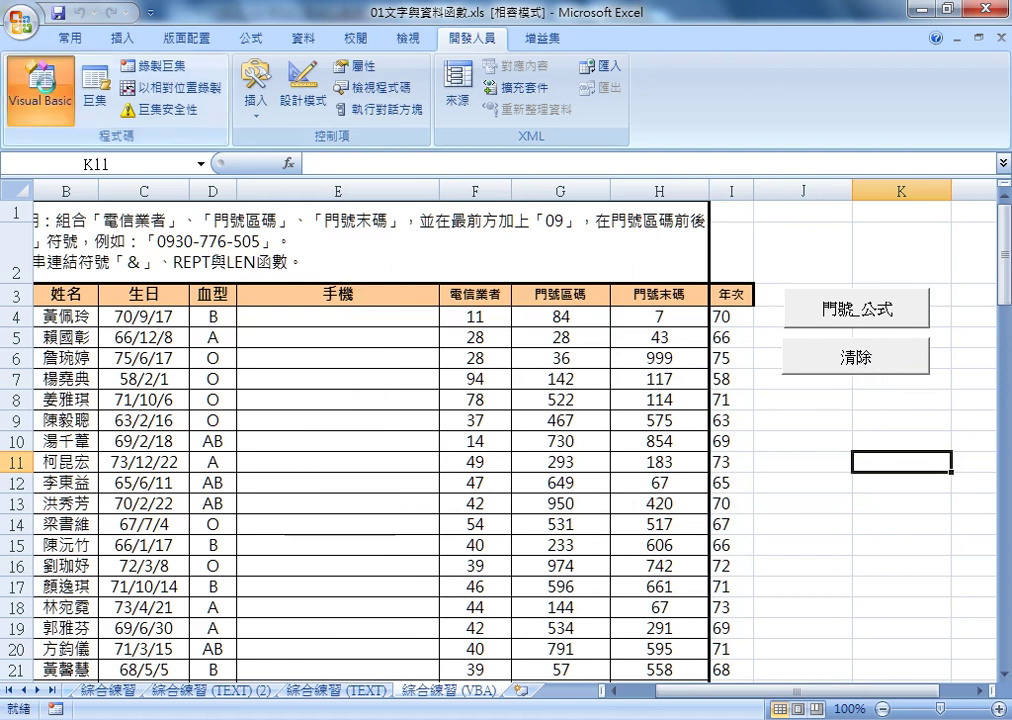
Reopen the Visual Basic Editor, move it left, and mark the first " & i & " in the formula
left_click(40, 95)
left_click_drag(595, 108, 213, 112)
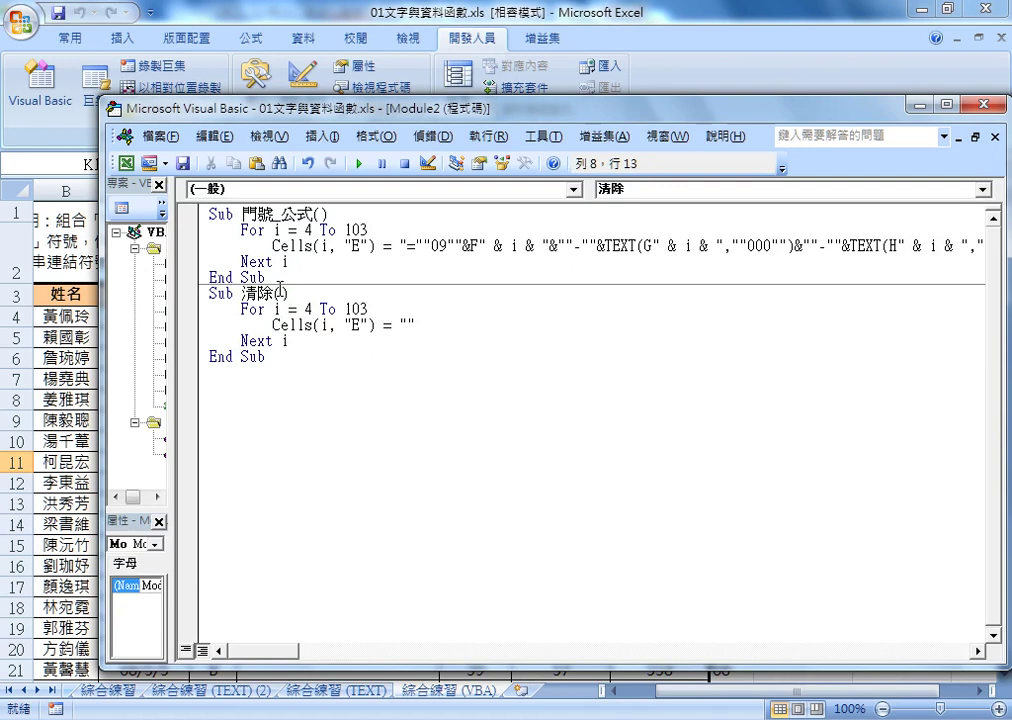
left_click_drag(290, 106, 165, 101)
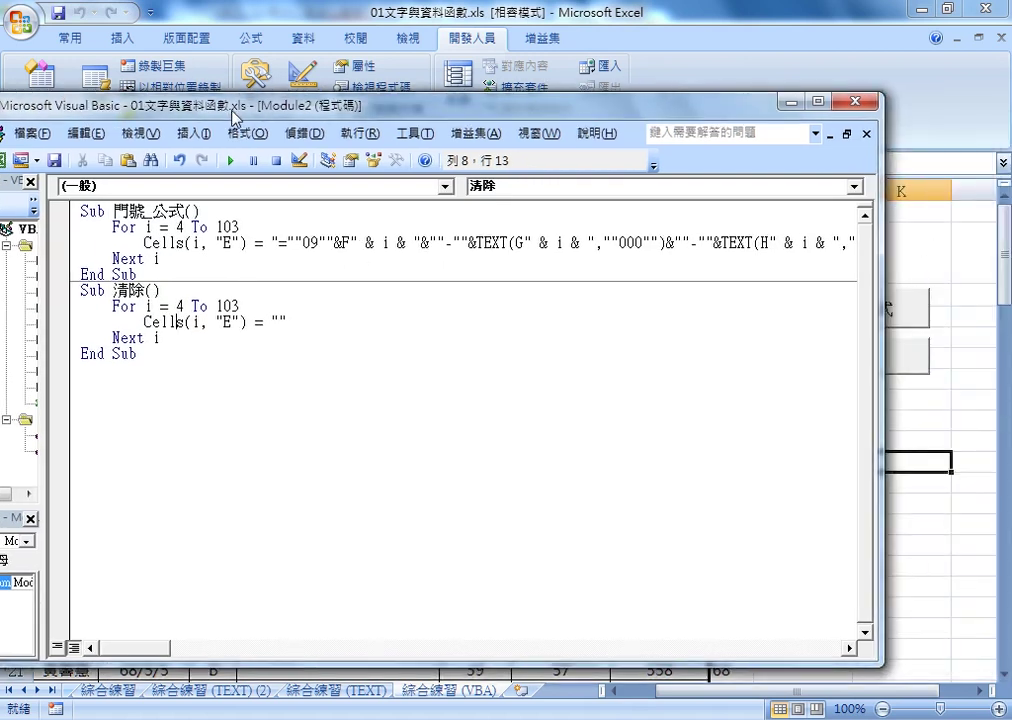
left_click_drag(350, 242, 420, 242)
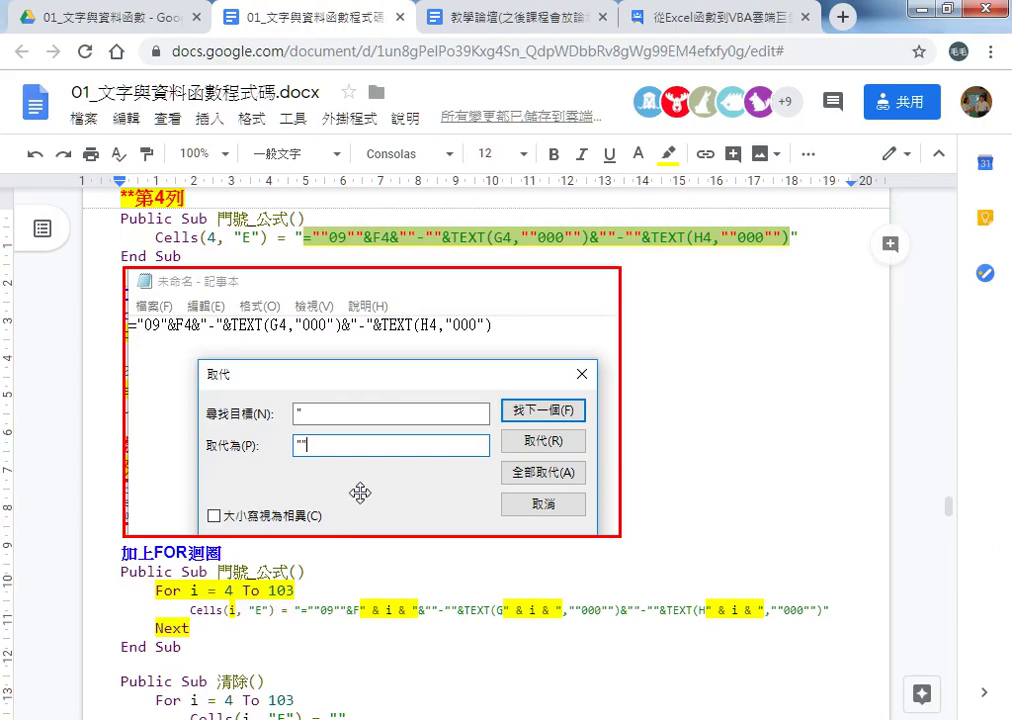
scroll(355, 506, "down", 2)
scroll(360, 497, "down", 3)
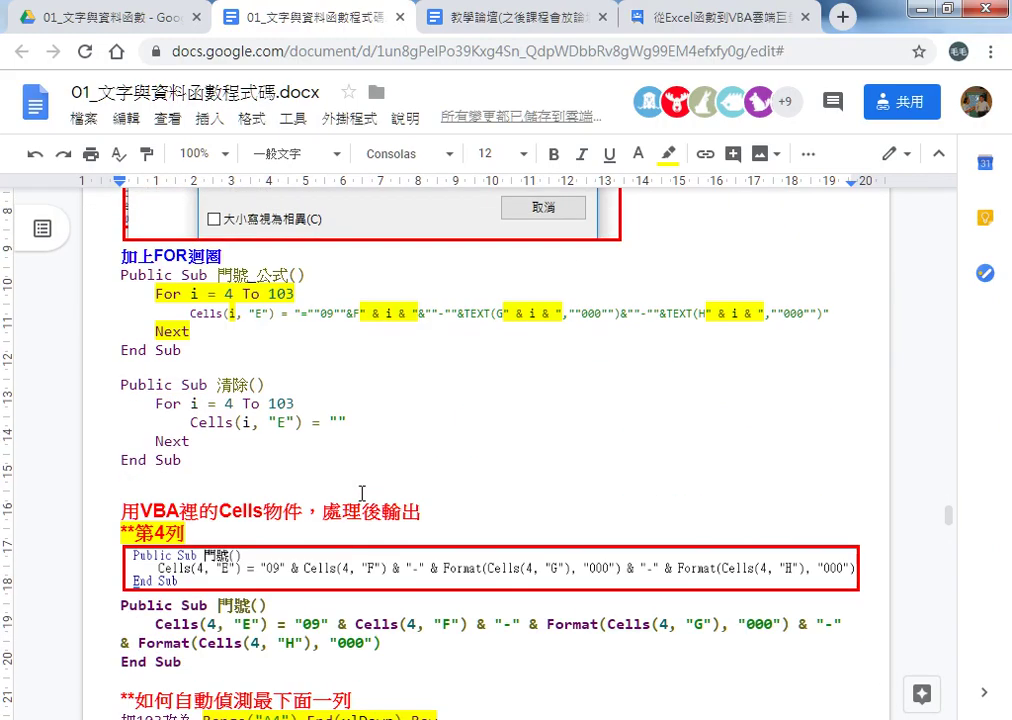
left_click_drag(360, 313, 426, 311)
left_click_drag(505, 313, 565, 314)
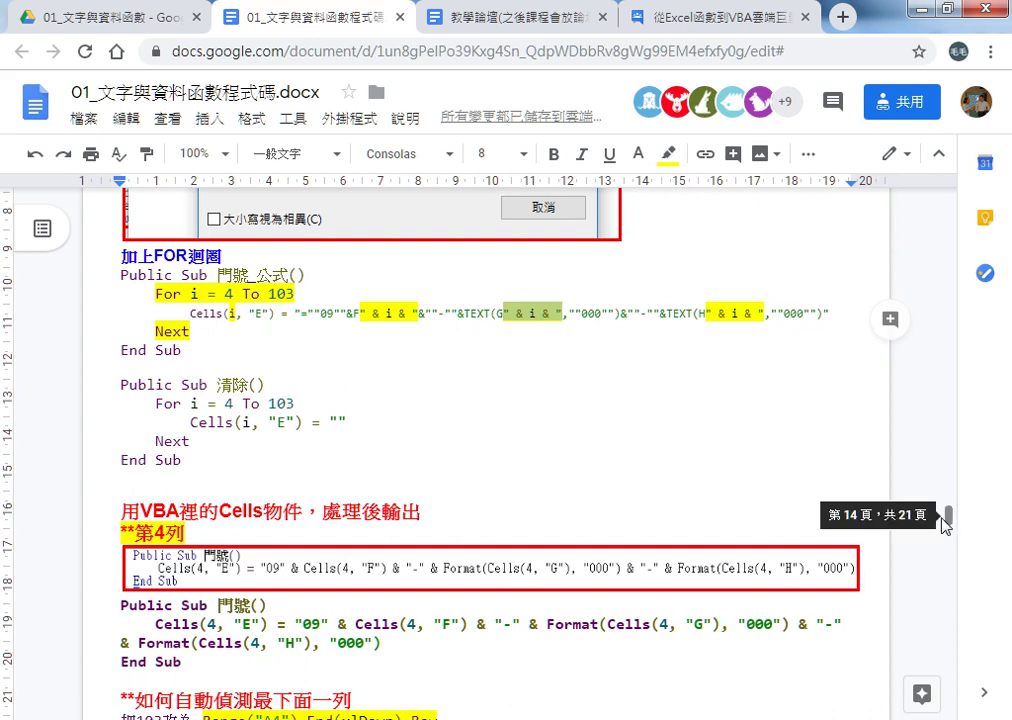
scroll(700, 440, "up", 2)
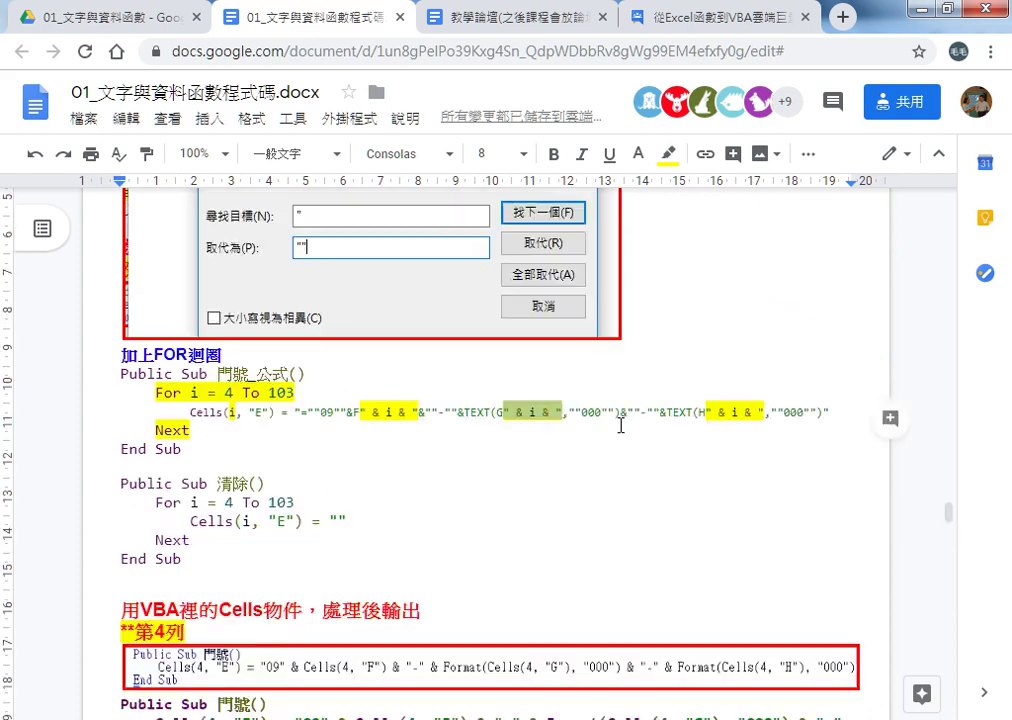
scroll(620, 425, "up", 1)
scroll(620, 425, "up", 2)
scroll(619, 425, "up", 1)
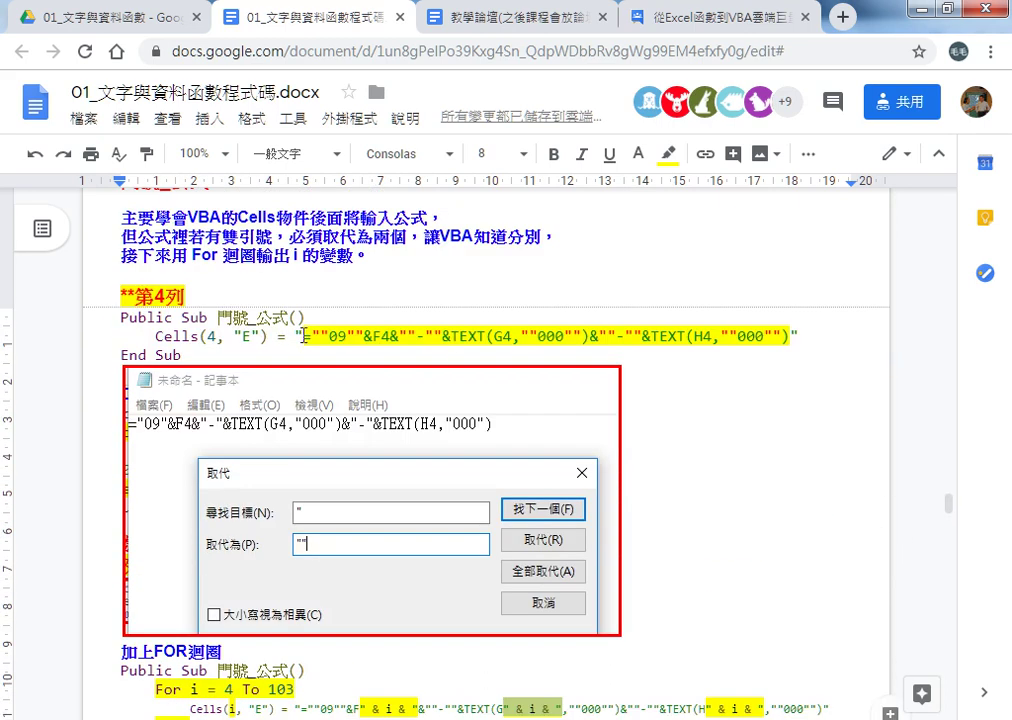
left_click_drag(305, 335, 793, 336)
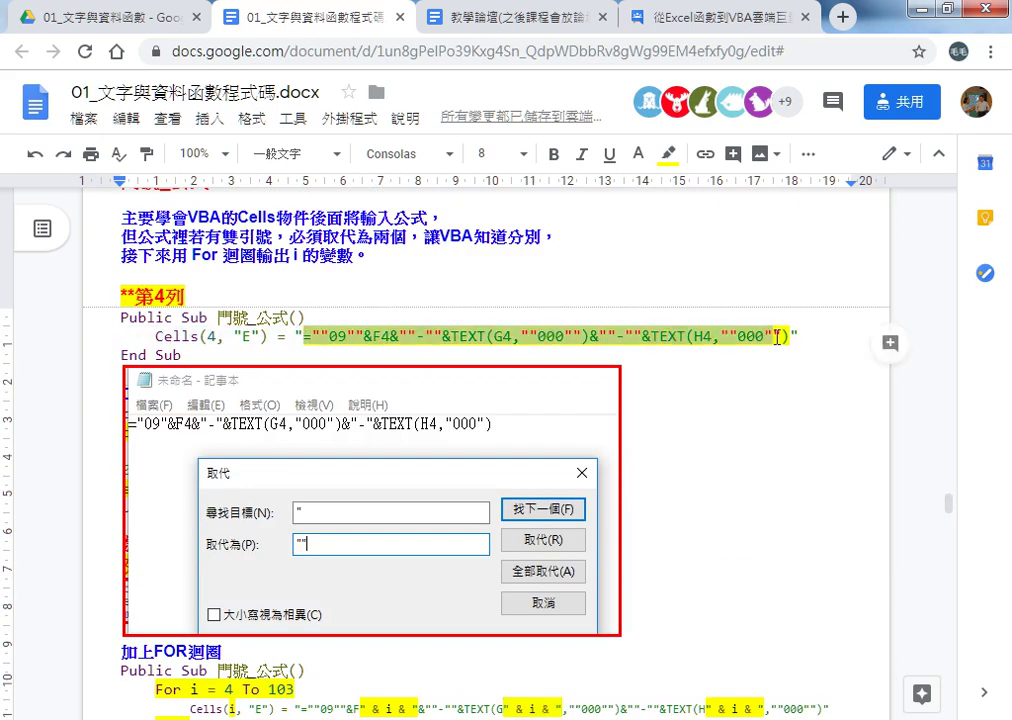
scroll(736, 429, "down", 3)
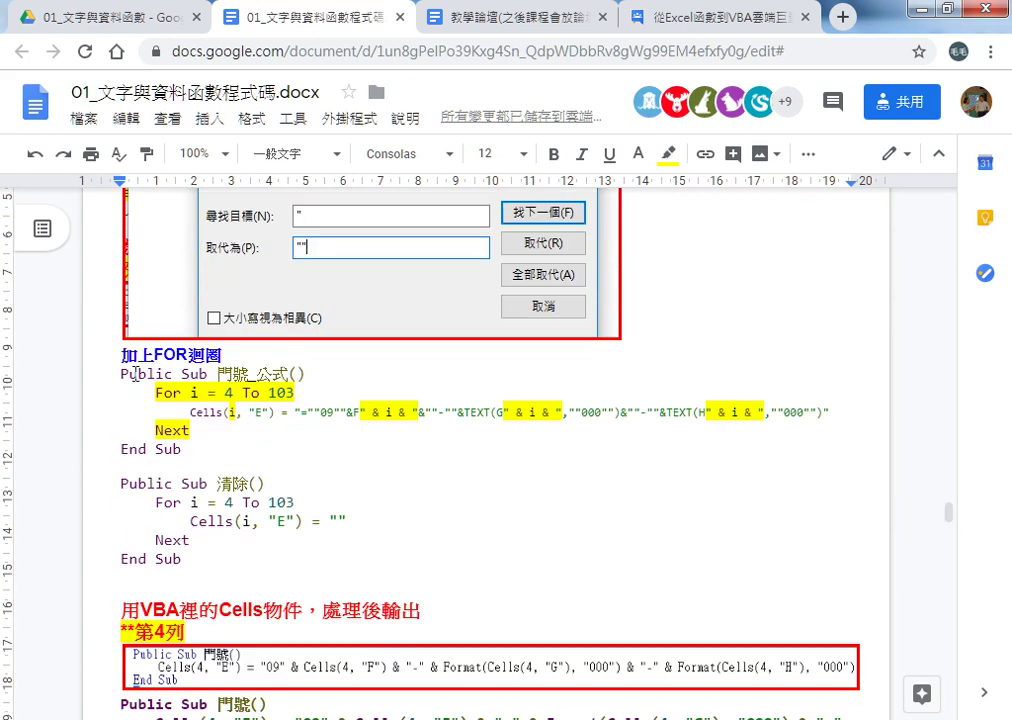
triple_click(119, 354)
left_click(278, 445)
left_click_drag(157, 391, 302, 393)
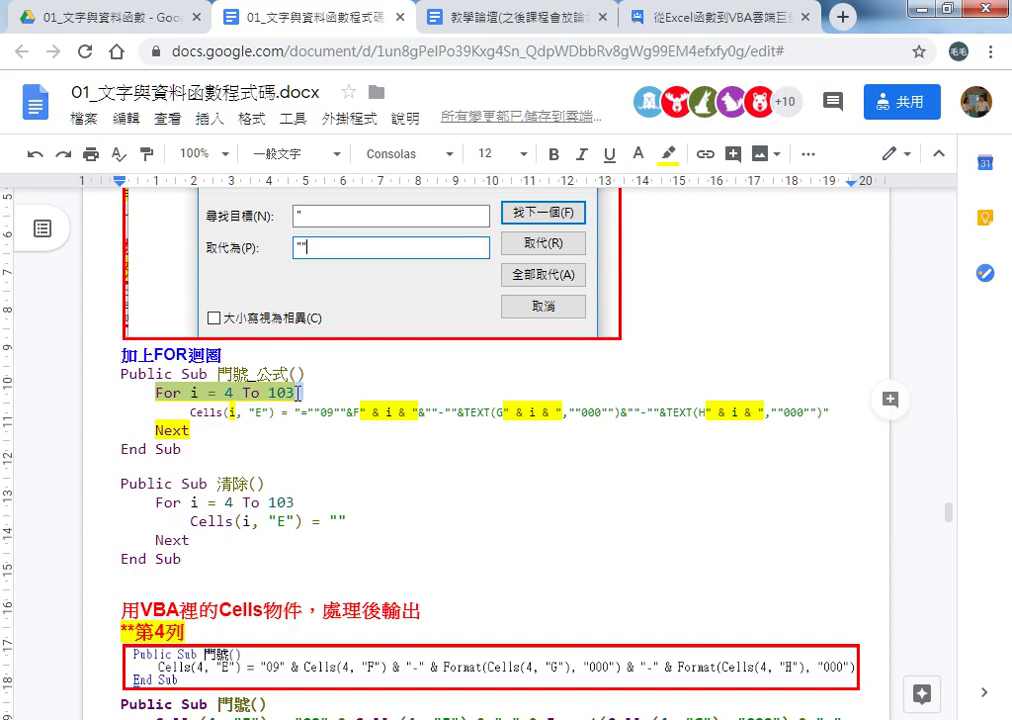
left_click_drag(158, 393, 121, 391)
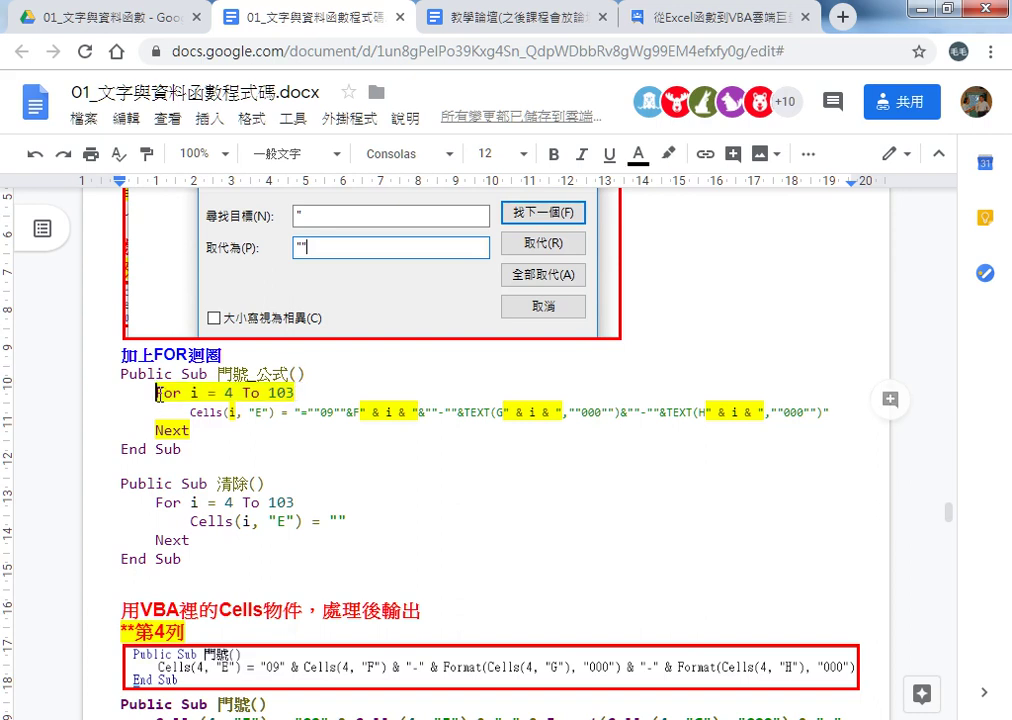